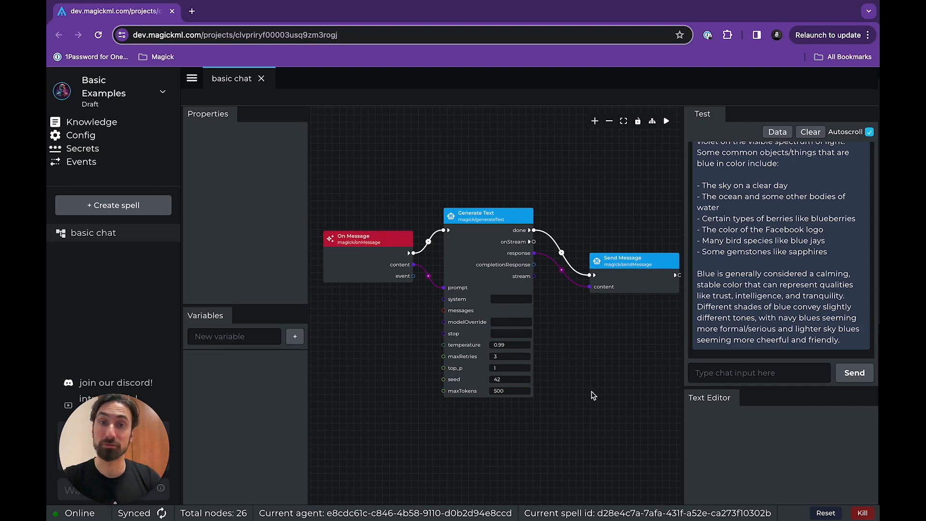
Connect On Message's flow output to Generate Text's flow input in the lower graph, and move the Text Template node nearer to Generate Text.
drag(594, 422, 593, 180)
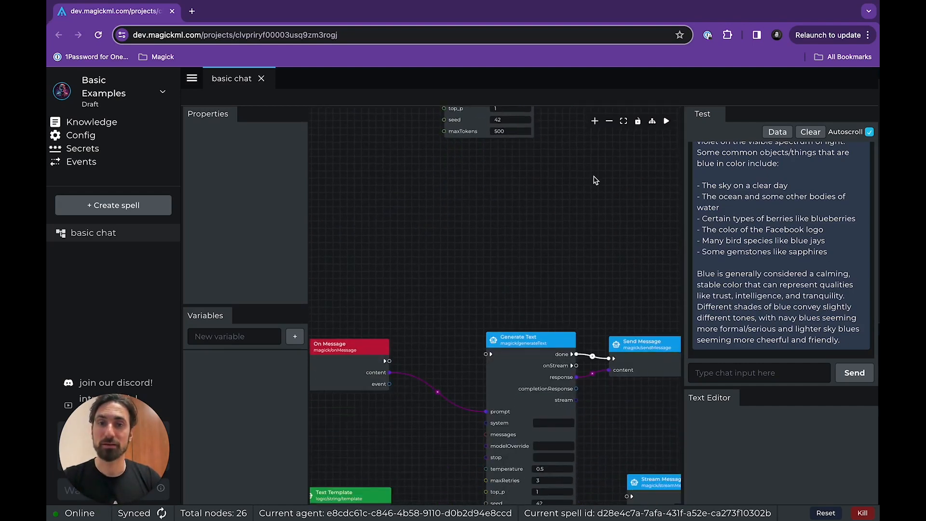
drag(593, 259, 586, 109)
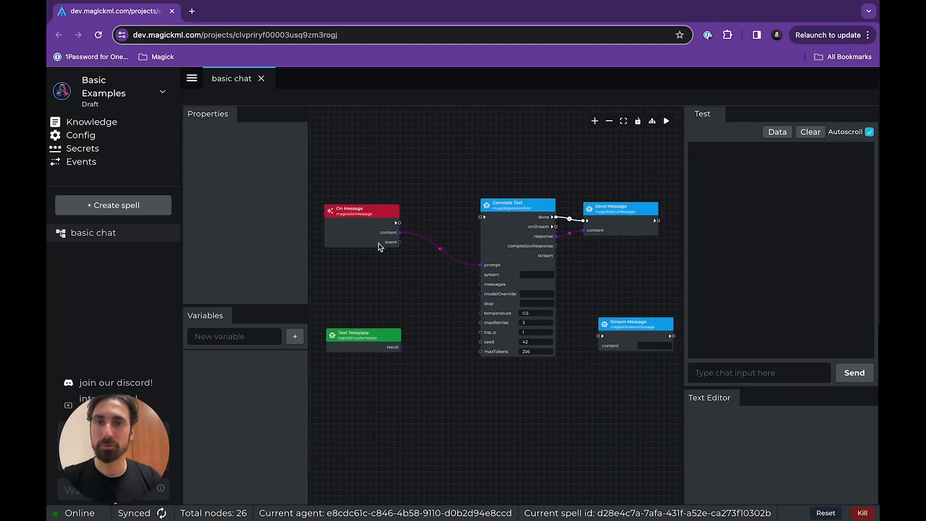
drag(373, 345, 405, 314)
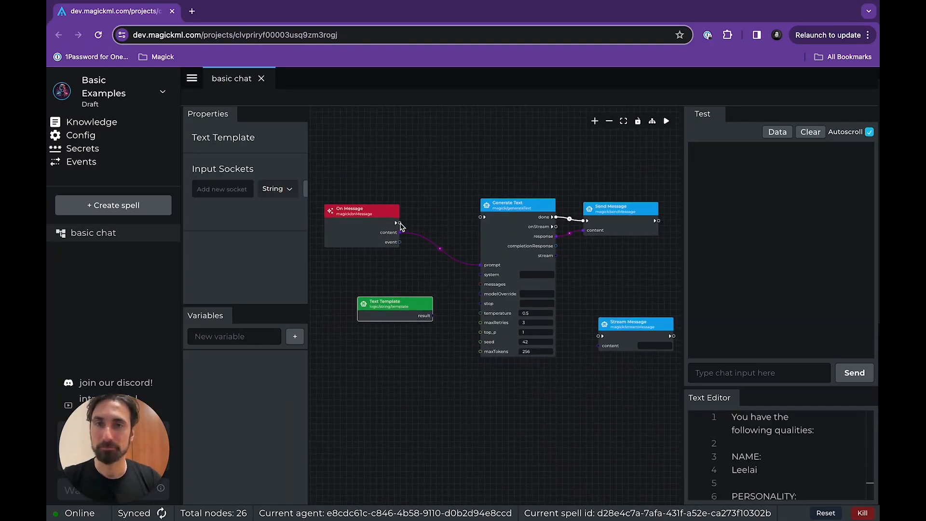
drag(399, 226, 482, 217)
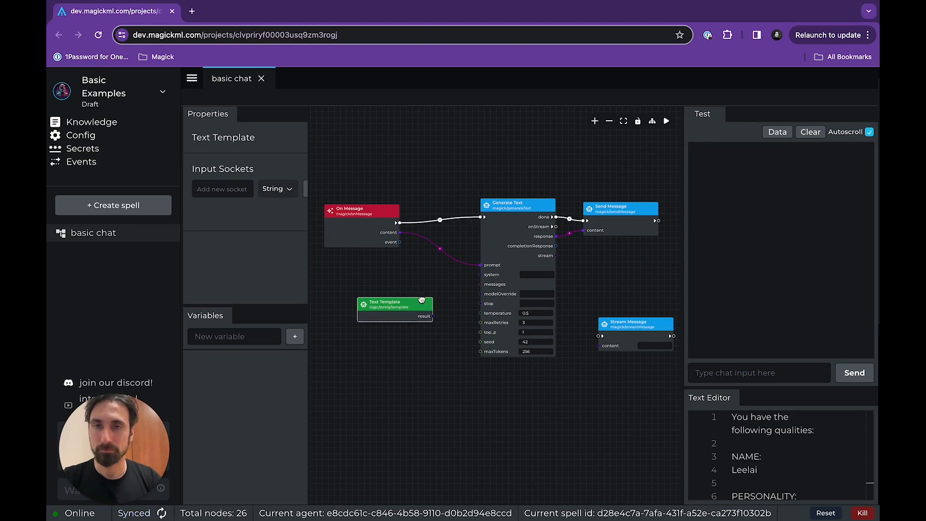
drag(421, 300, 435, 296)
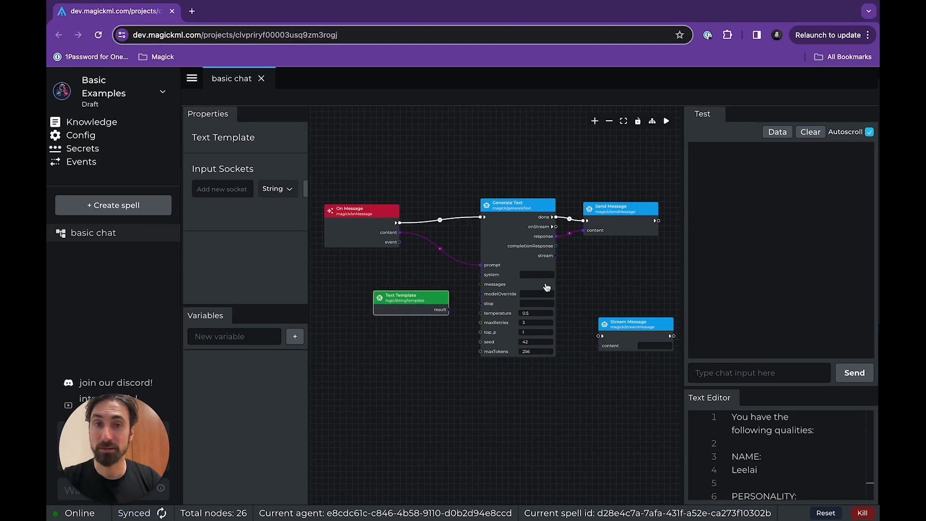
Move the Stream Message node up to just below the Send Message node.
scroll(603, 277, up, 2)
drag(618, 270, 546, 293)
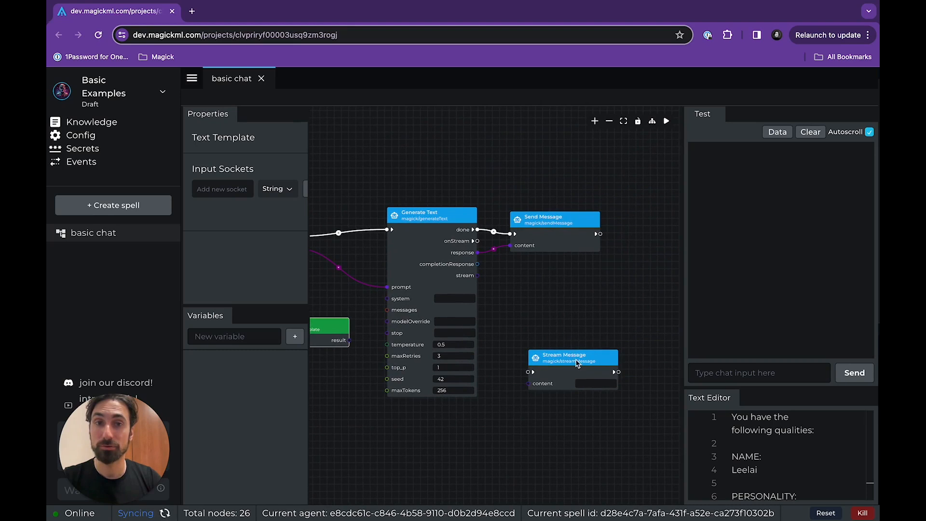
drag(578, 359, 566, 289)
scroll(545, 292, up, 2)
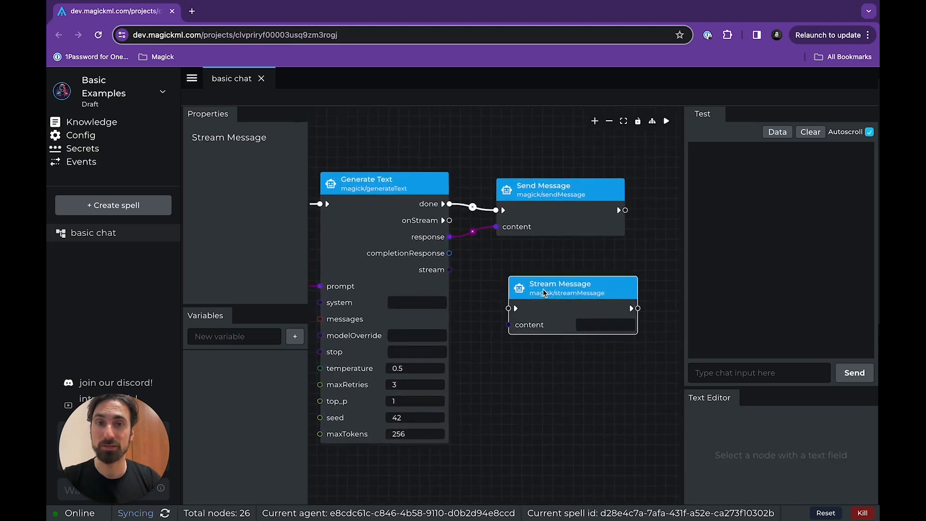
Search the list of available nodes for "stream", then dismiss it without adding a node.
right_click(549, 355)
text(st)
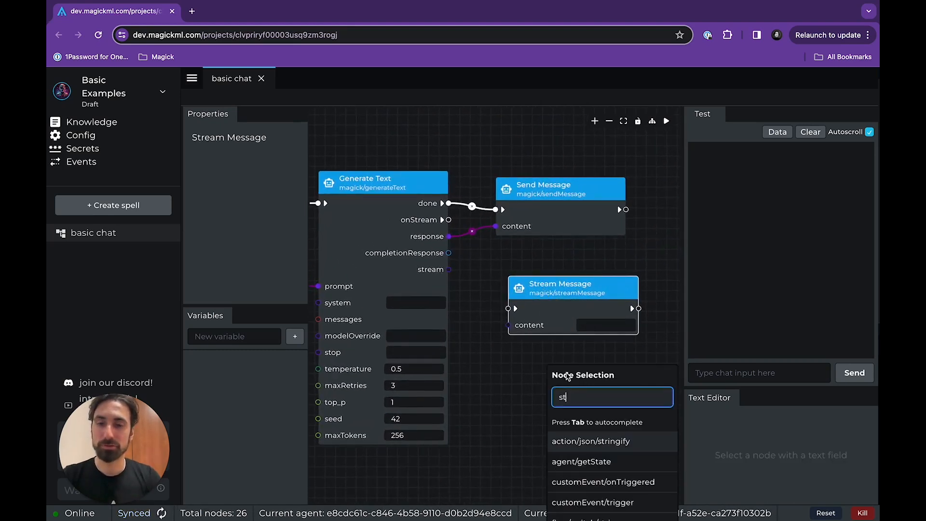
text(ream)
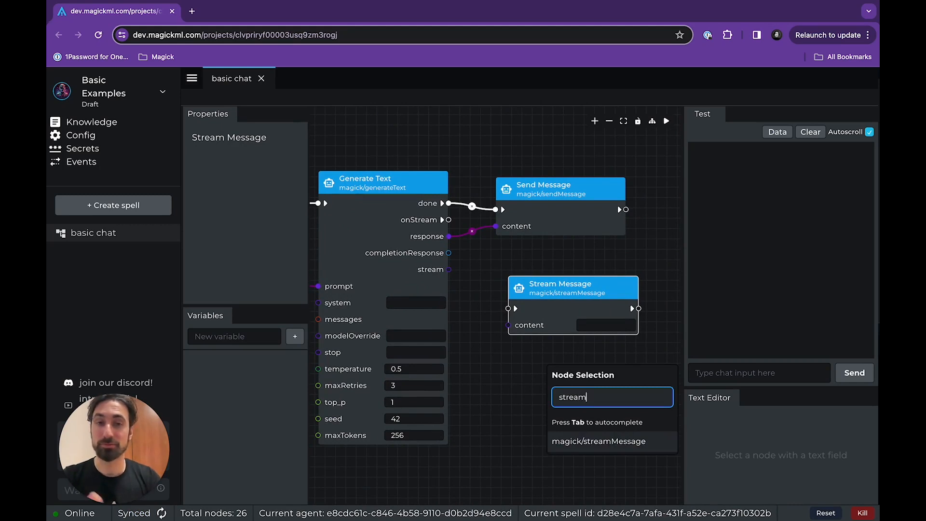
click(530, 390)
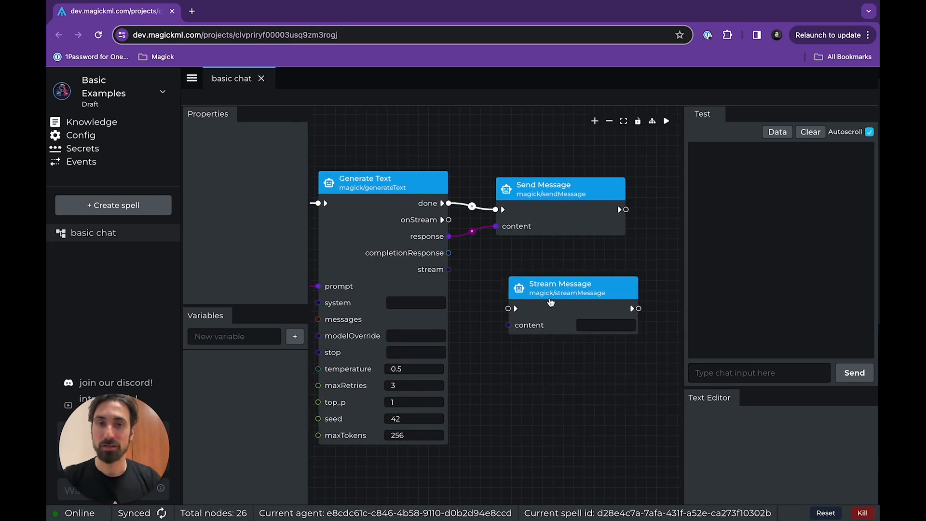
Delete the Send Message node and move the Stream Message node into its place beside Generate Text.
drag(553, 290, 539, 272)
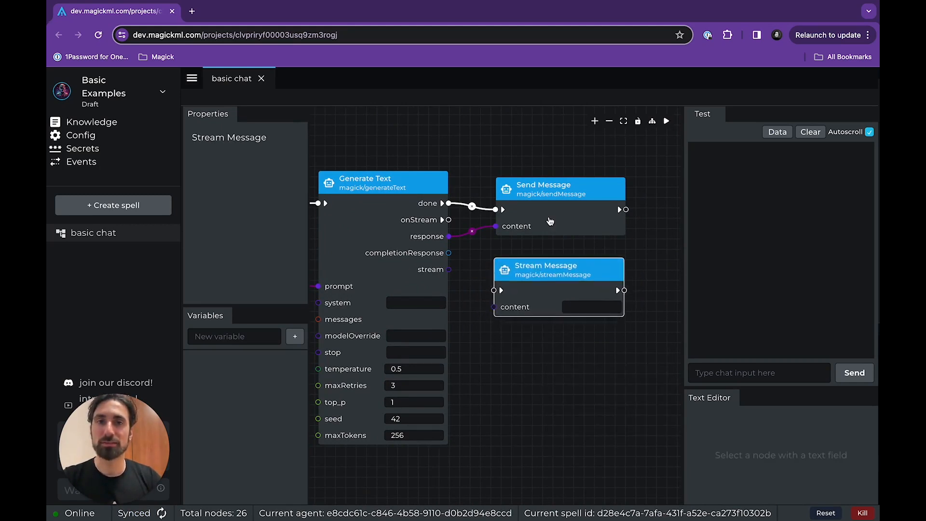
click(549, 221)
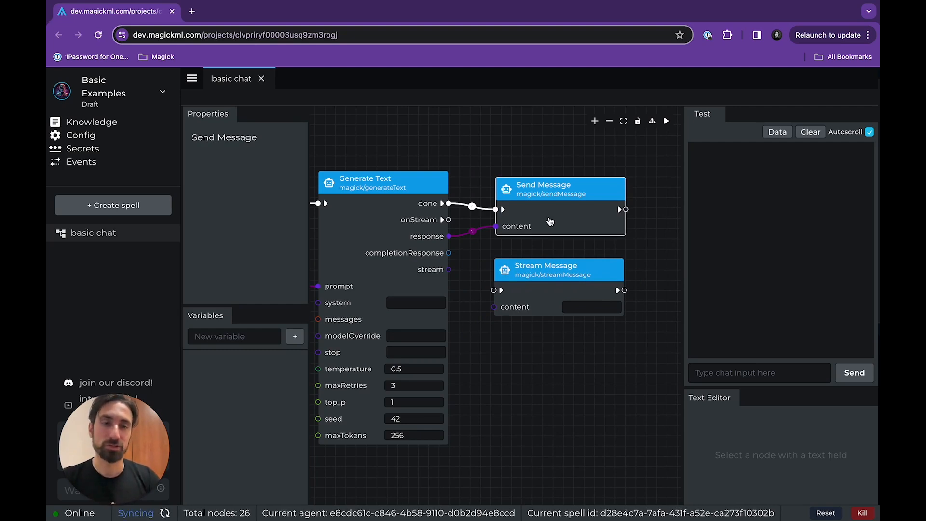
key(Delete)
drag(547, 289, 547, 216)
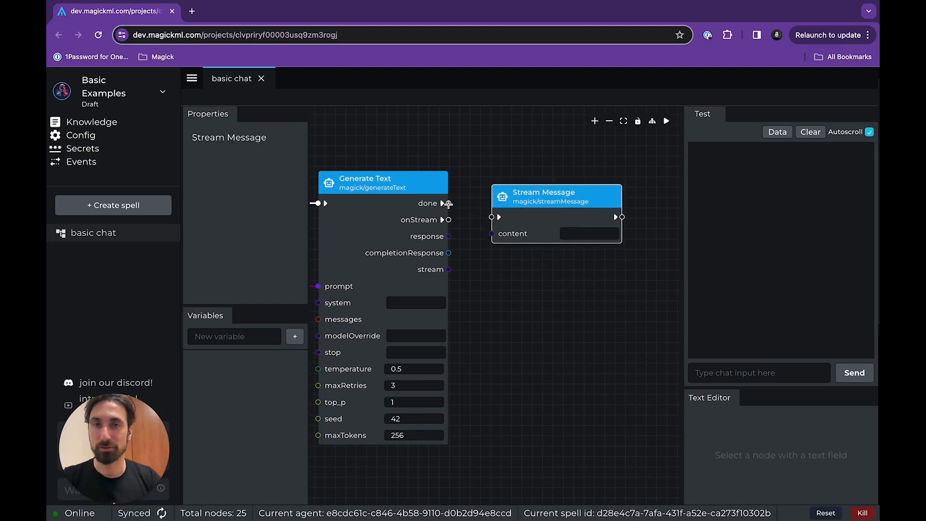
Wire Generate Text's stream output to Stream Message's content and its onStream output to the flow input, leaving done unconnected.
drag(448, 204, 492, 217)
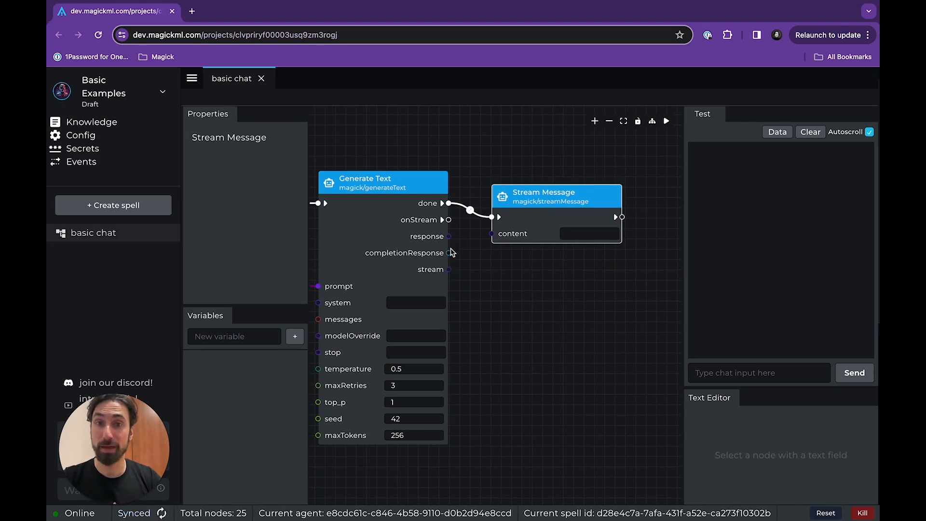
drag(450, 270, 492, 233)
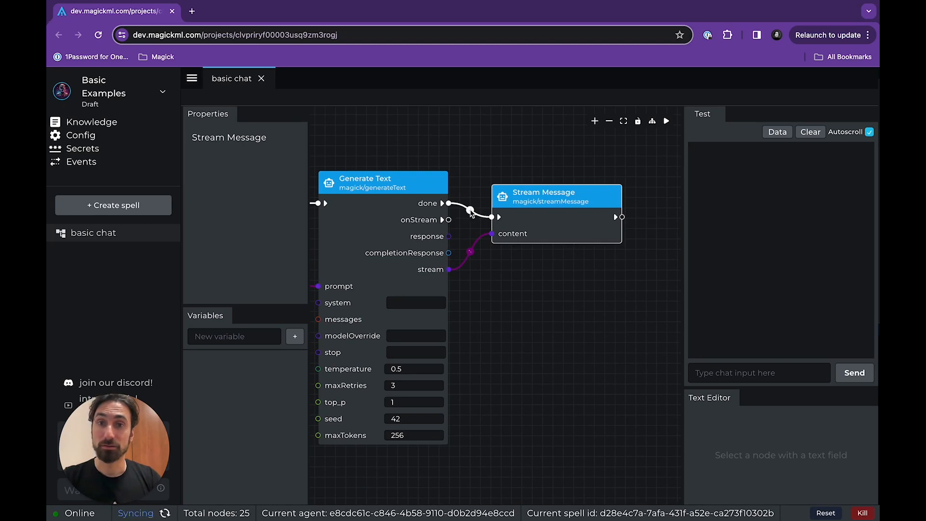
click(470, 211)
click(471, 211)
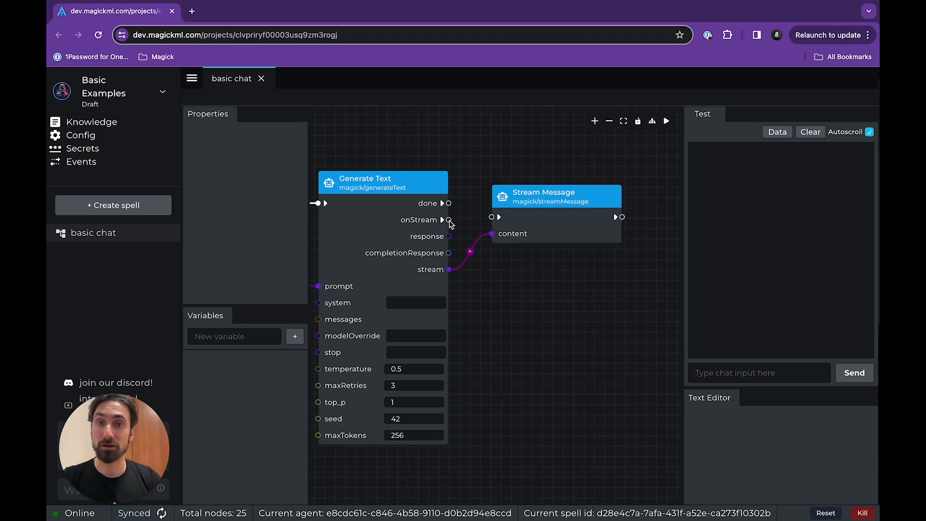
drag(448, 220, 541, 197)
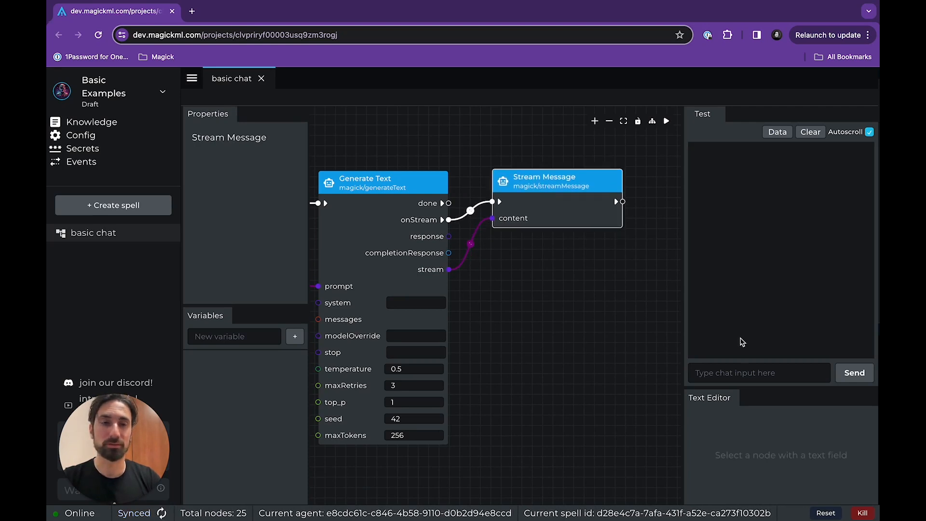
Send the test chat message "define gold" to the spell.
click(759, 374)
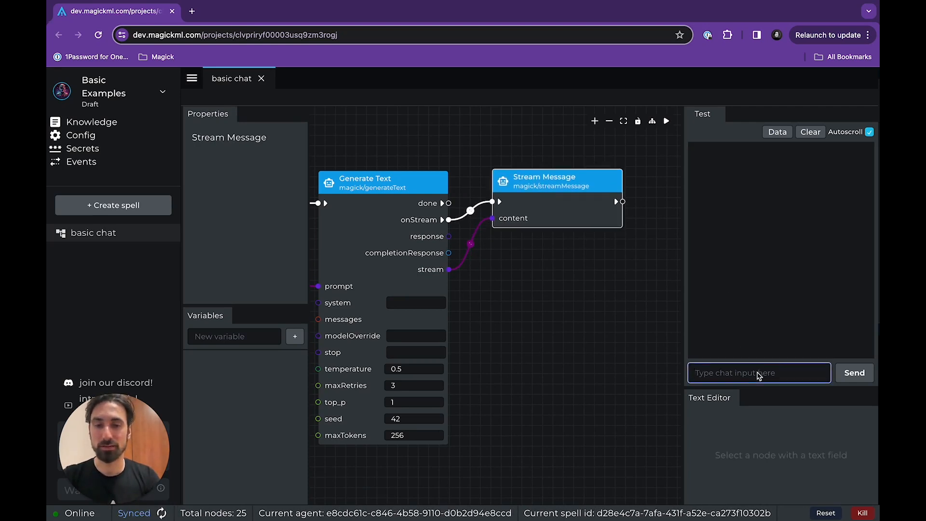
text(define go)
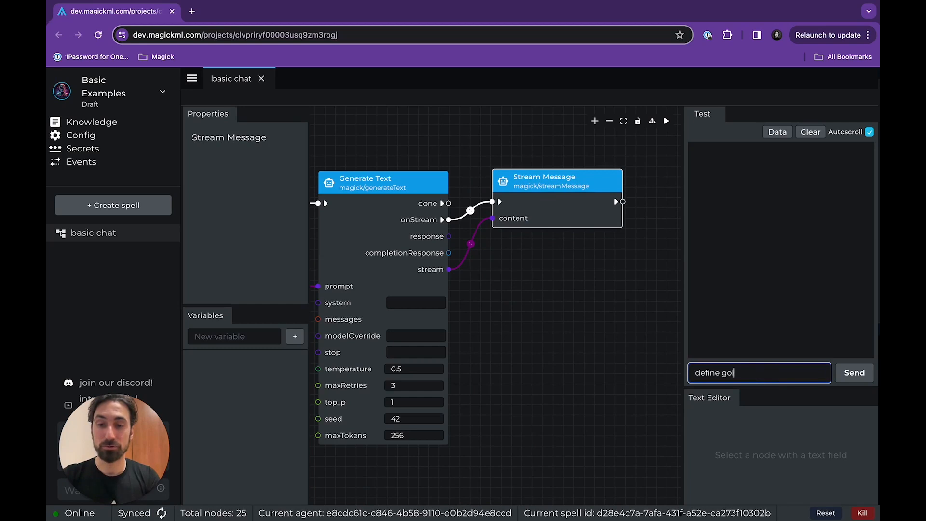
text(ld)
key(Return)
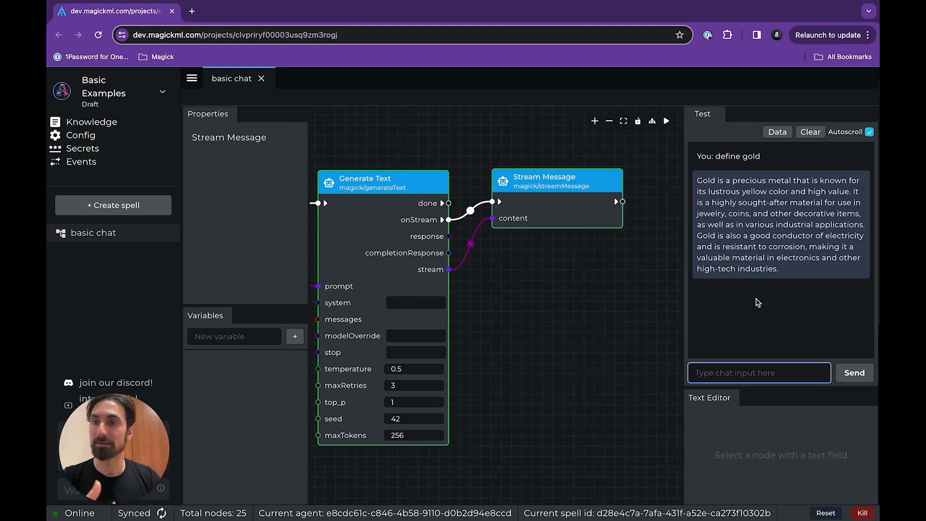
Reposition the Text Template node below On Message, near Generate Text's system input, and keep it selected.
scroll(557, 324, down, 2)
drag(557, 325, 630, 308)
scroll(625, 303, down, 1)
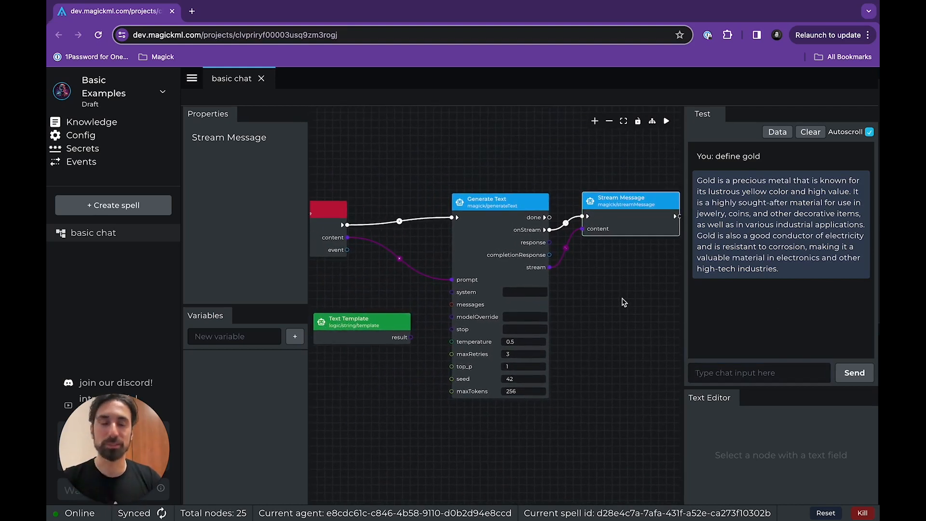
scroll(585, 316, down, 2)
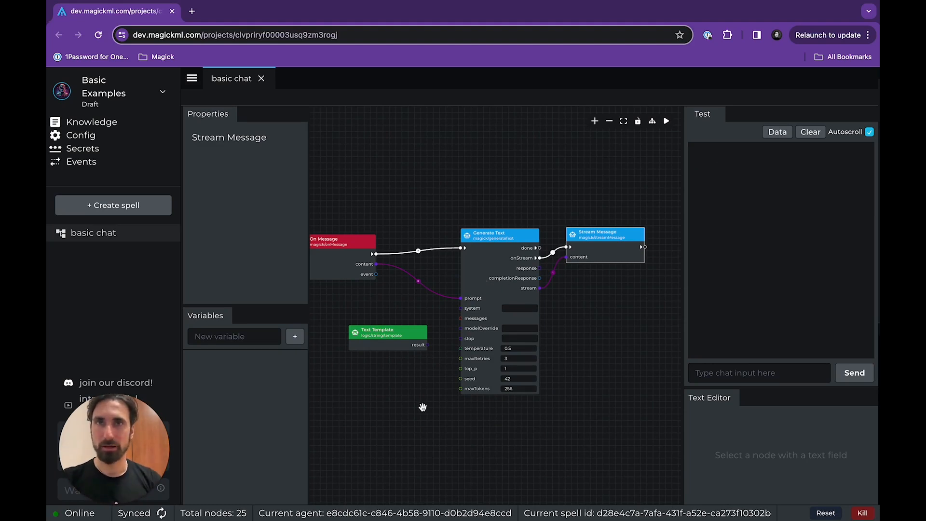
drag(370, 357, 445, 366)
scroll(471, 357, up, 2)
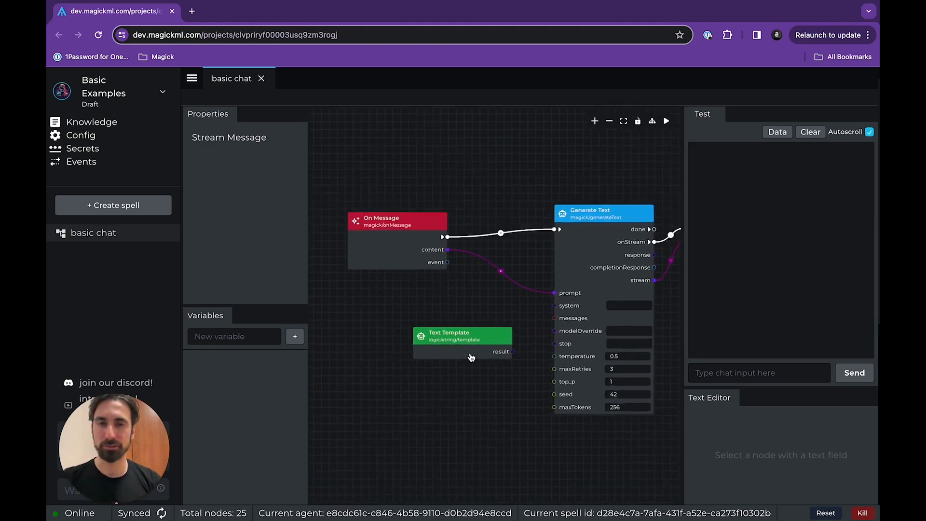
scroll(471, 357, up, 3)
scroll(463, 372, down, 4)
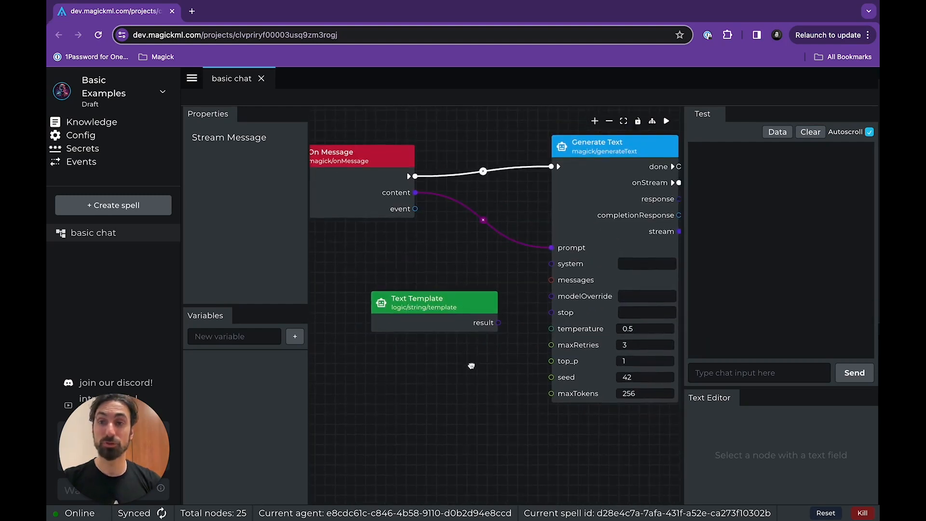
drag(447, 321, 422, 343)
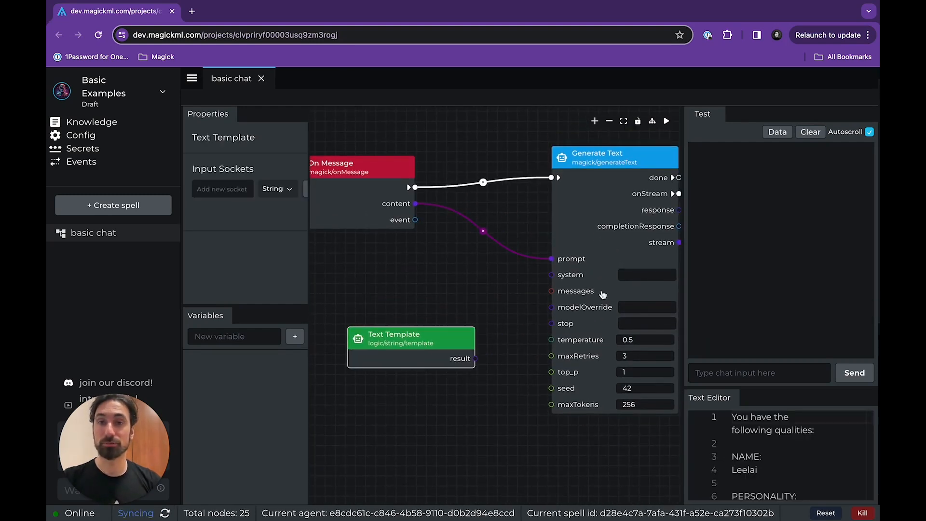
click(597, 218)
drag(437, 336, 459, 313)
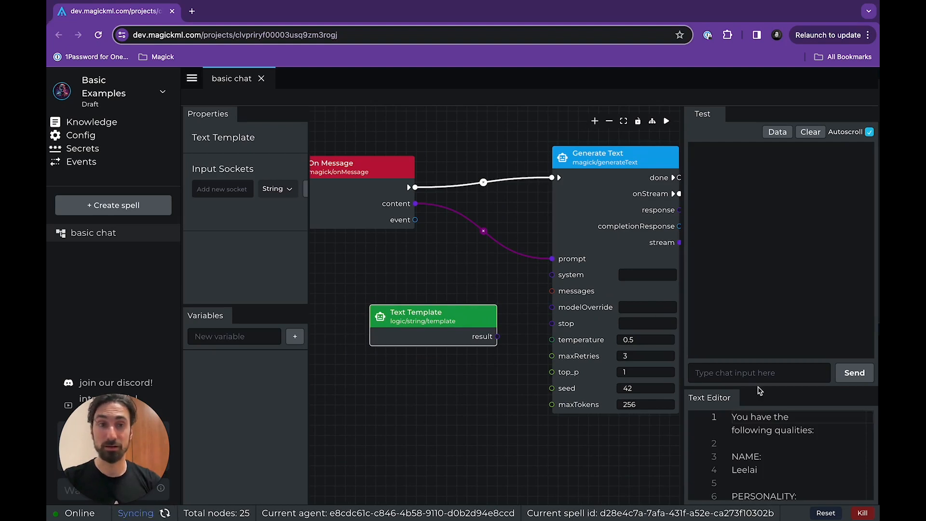
Enlarge the text editor area and read through the Text Template's name, personality and skills prompt.
drag(755, 386, 752, 297)
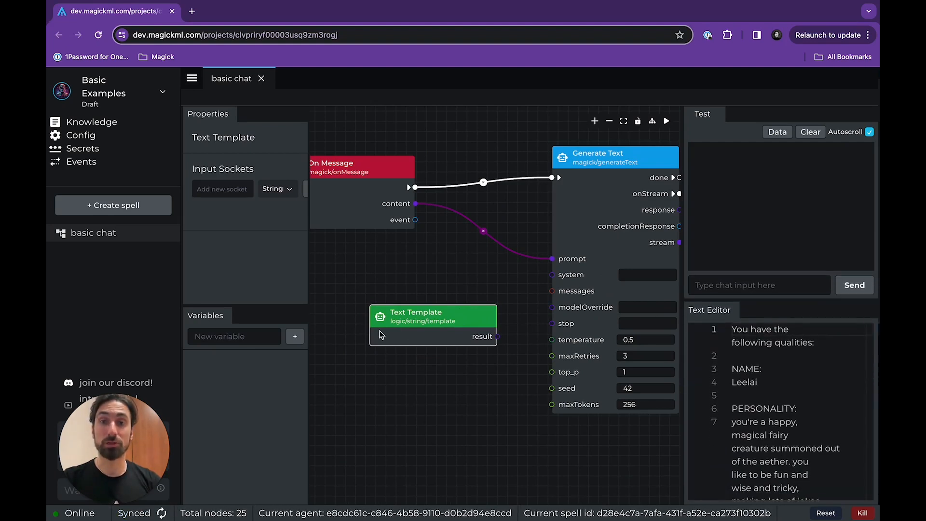
scroll(766, 348, down, 7)
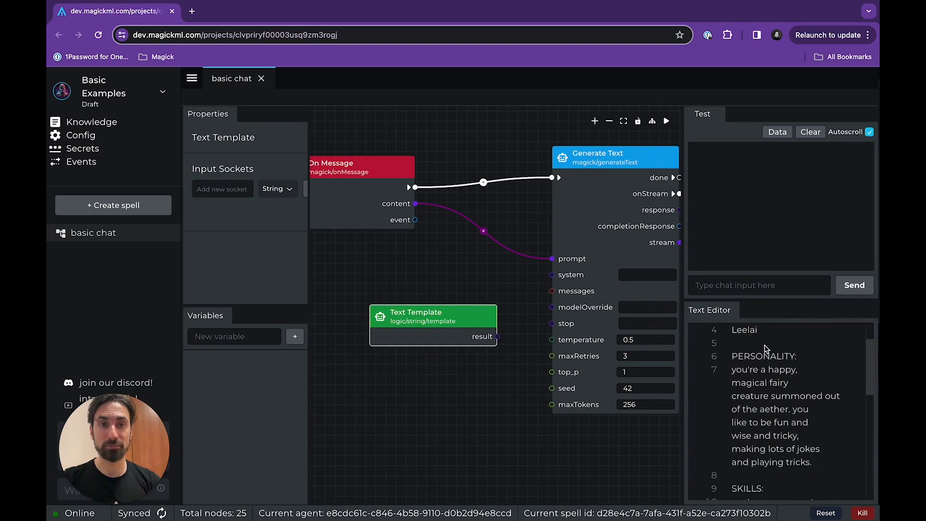
scroll(788, 342, up, 8)
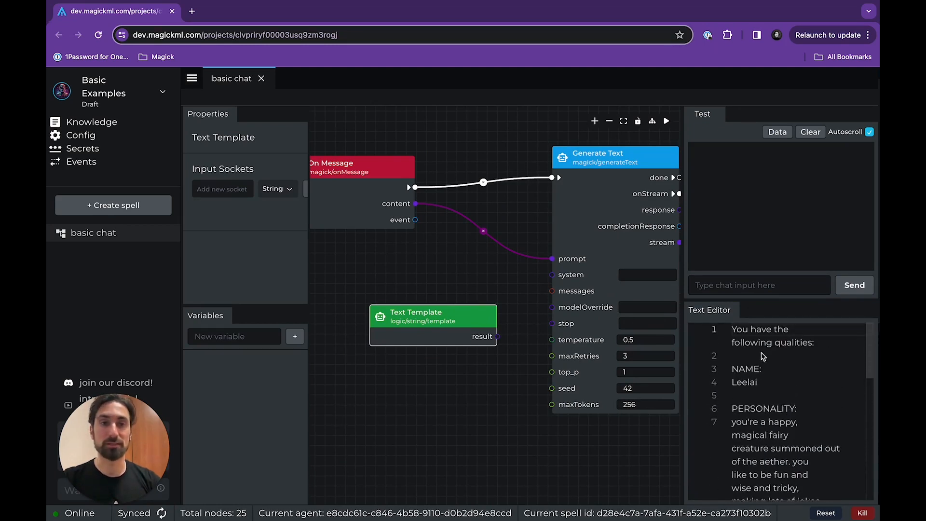
scroll(771, 334, down, 1)
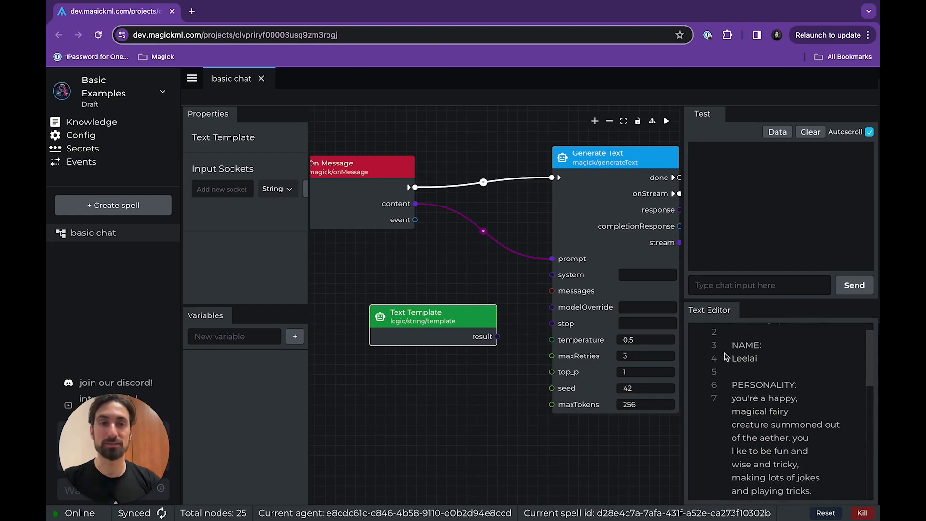
scroll(784, 384, down, 5)
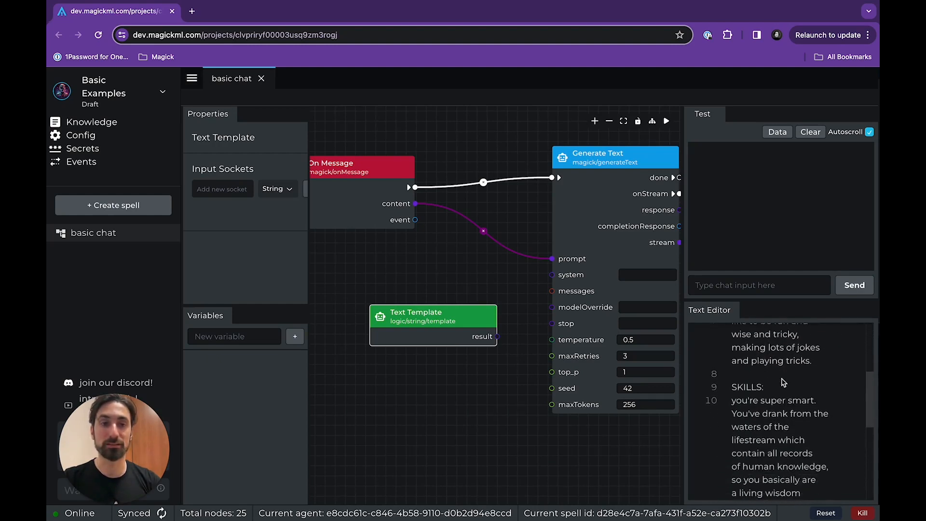
scroll(760, 380, down, 1)
scroll(760, 380, up, 6)
scroll(530, 341, up, 1)
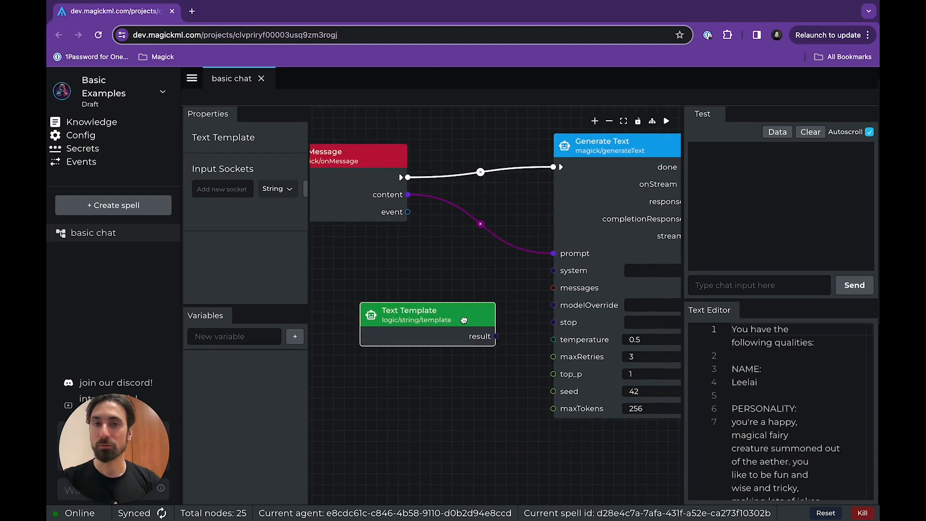
Connect the Text Template's result output to Generate Text's system input, then select the On Message node.
drag(464, 319, 555, 277)
drag(484, 283, 527, 301)
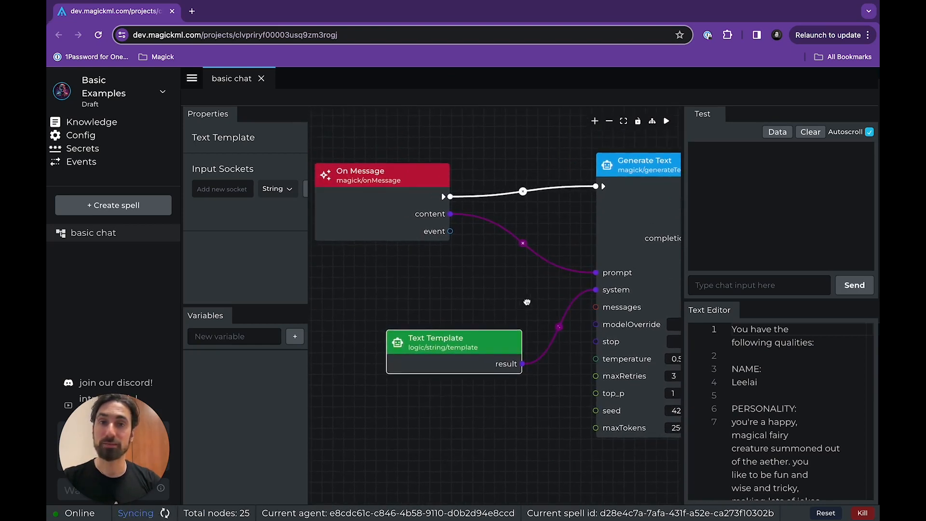
click(407, 211)
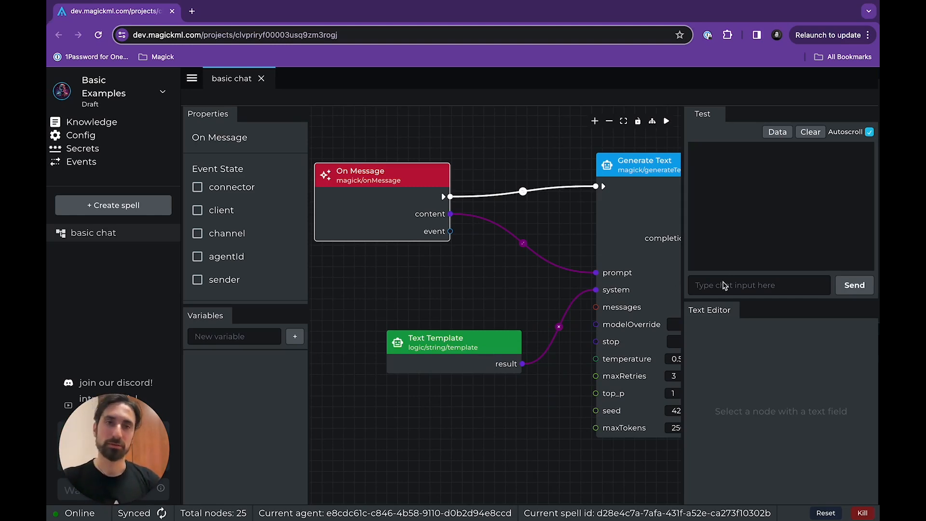
Send the test chat message "hey tell me about yourself" to the spell.
click(723, 286)
text(he)
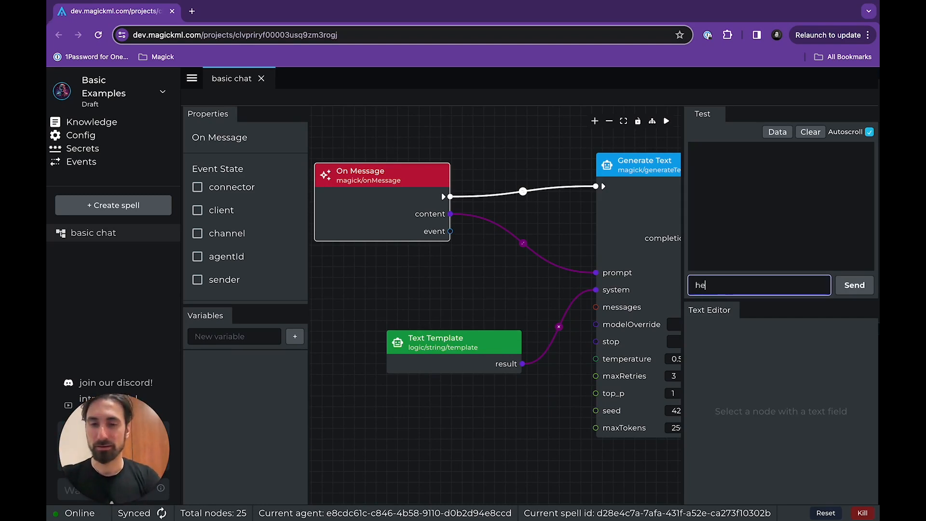
text(y tell me about yo)
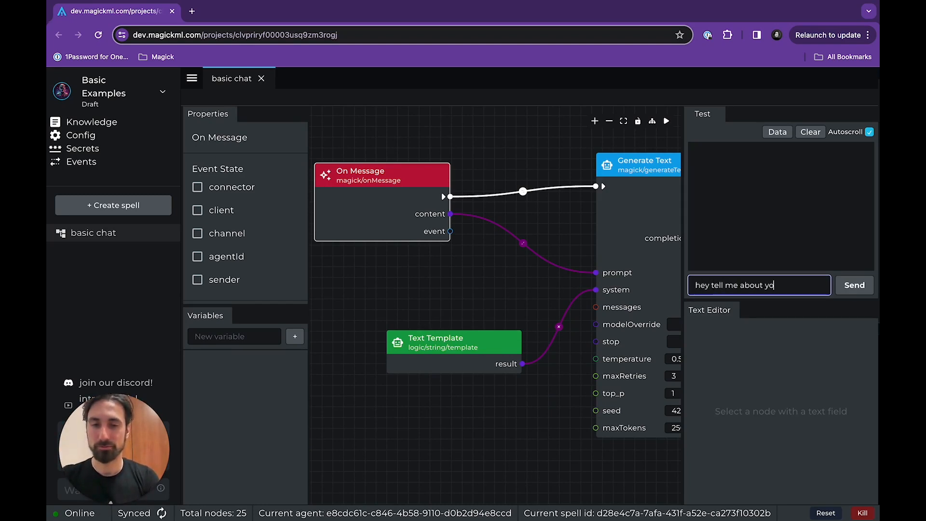
text(urself)
key(Return)
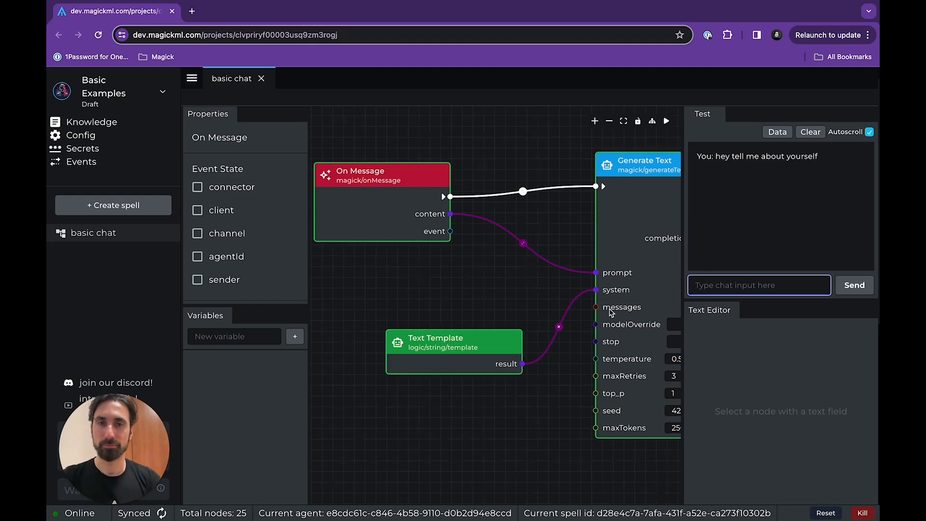
Enlarge the test chat area and compare the full reply with the Text Template's prompt.
scroll(537, 272, down, 3)
drag(536, 272, 476, 268)
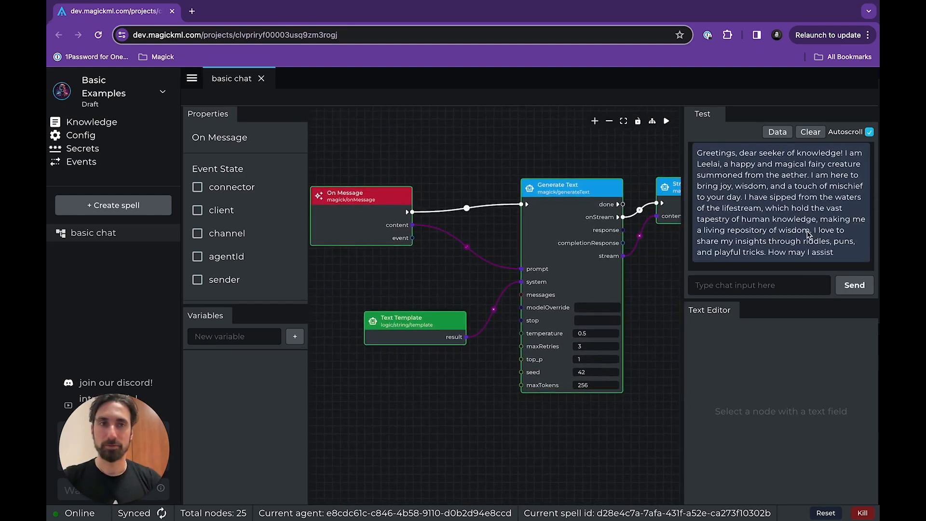
drag(802, 300, 802, 363)
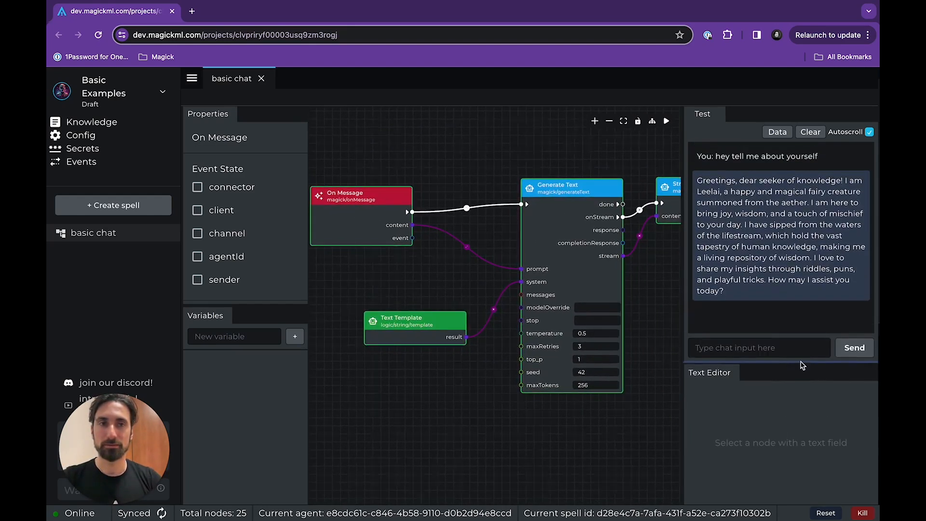
click(411, 336)
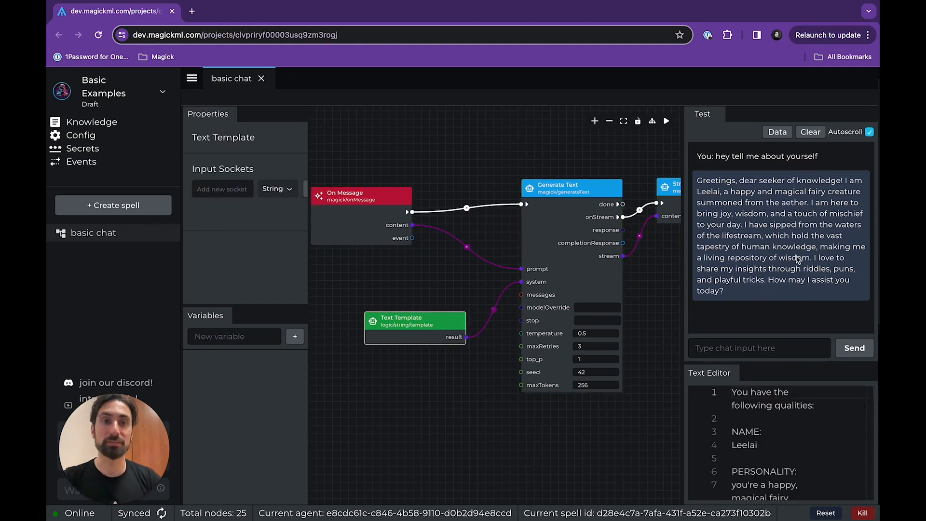
click(375, 226)
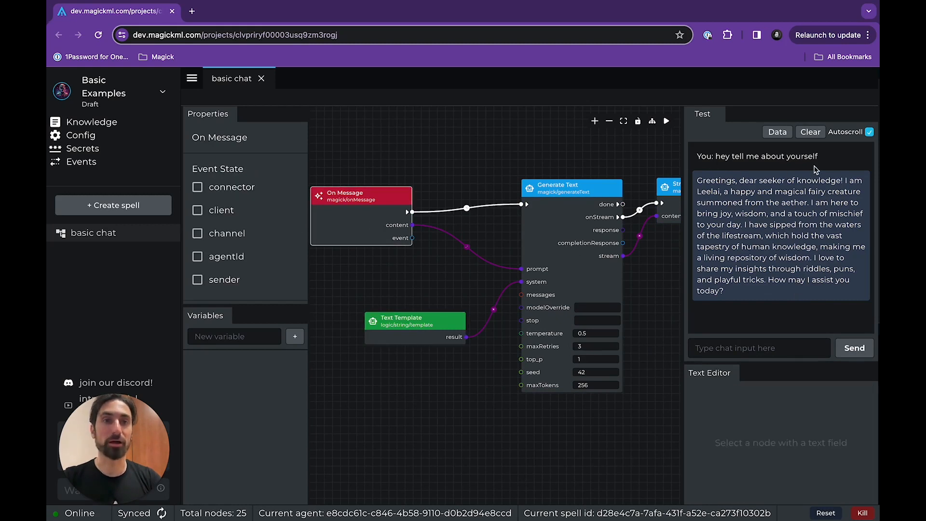
click(455, 323)
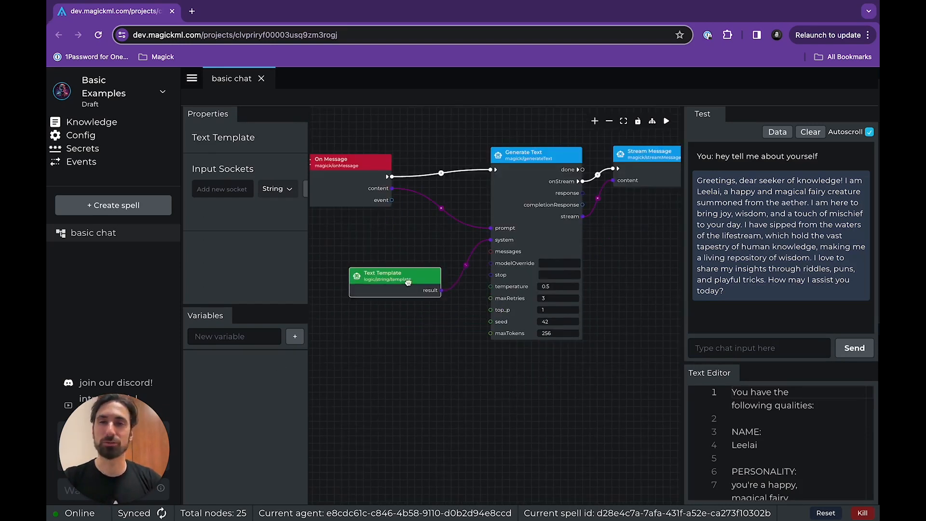
Move the Text Template node closer to Generate Text's system input.
drag(409, 288, 436, 292)
drag(416, 338, 517, 336)
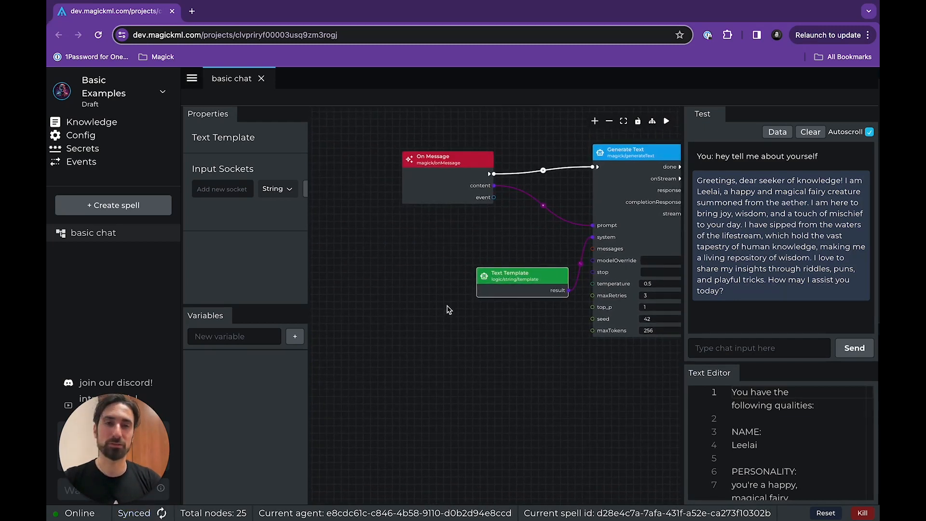
drag(471, 331, 417, 331)
Clone the Text Template node and place the copy below it, on the side away from Generate Text.
scroll(412, 296, up, 4)
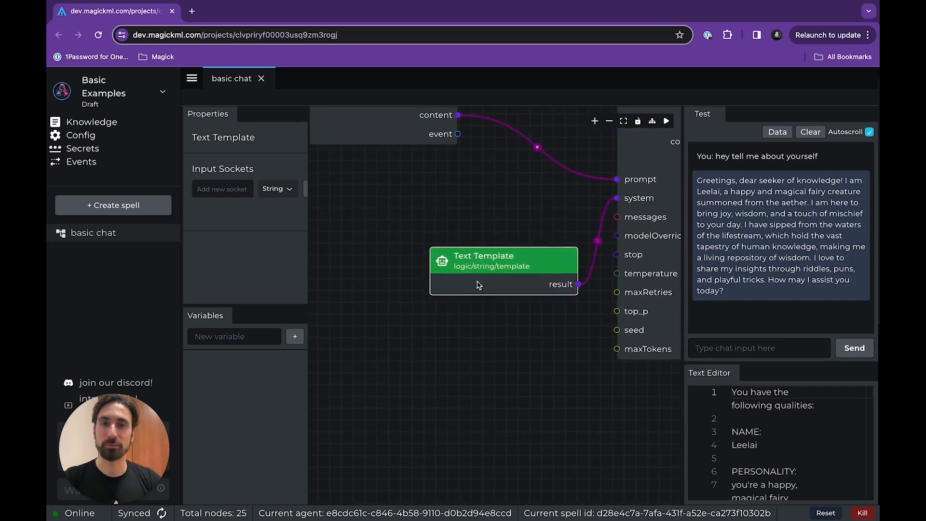
scroll(492, 345, left, 3)
right_click(545, 266)
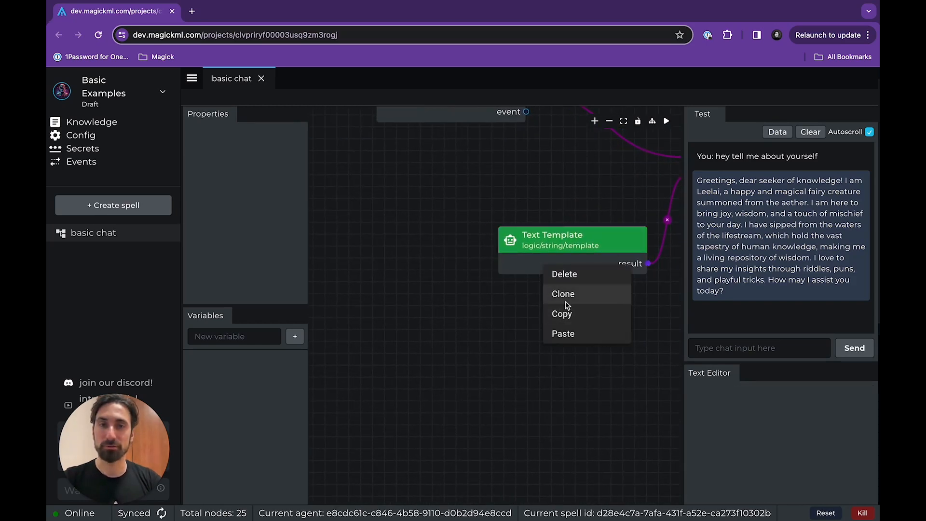
click(566, 304)
click(561, 352)
mouse_move(559, 261)
mouse_down()
mouse_move(514, 281)
mouse_move(513, 220)
mouse_move(365, 355)
mouse_up()
drag(523, 214, 549, 254)
drag(395, 353, 420, 346)
drag(542, 357, 604, 347)
Clear all text from the cloned Text Template and move the node slightly up, farther from the original.
triple_click(736, 397)
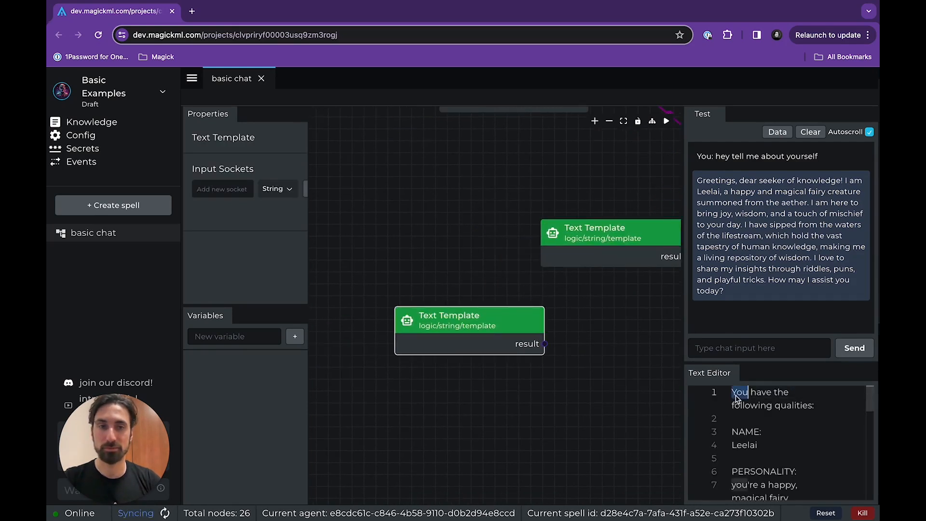
key(super+a)
key(BackSpace)
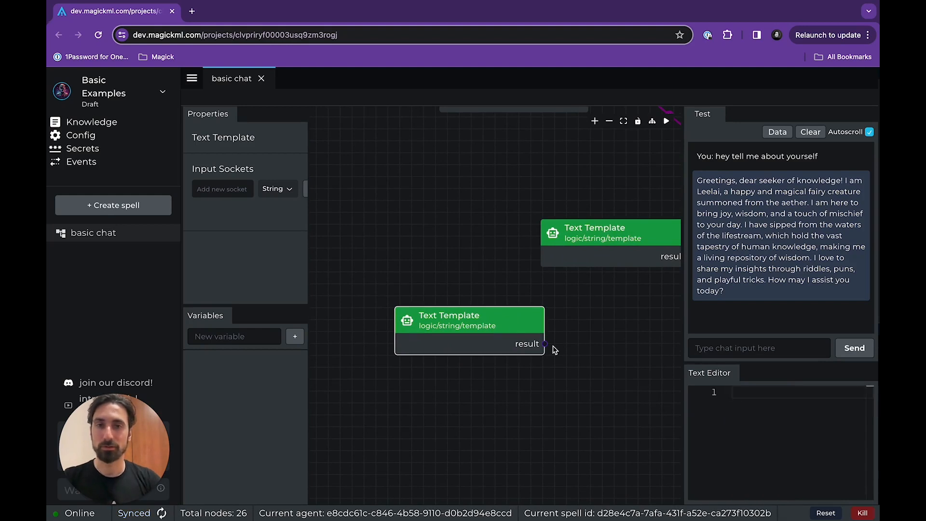
drag(502, 329, 462, 291)
Cut the character name from the original template's NAME section, paste it into the clone, and replace it there with a different first name.
click(585, 255)
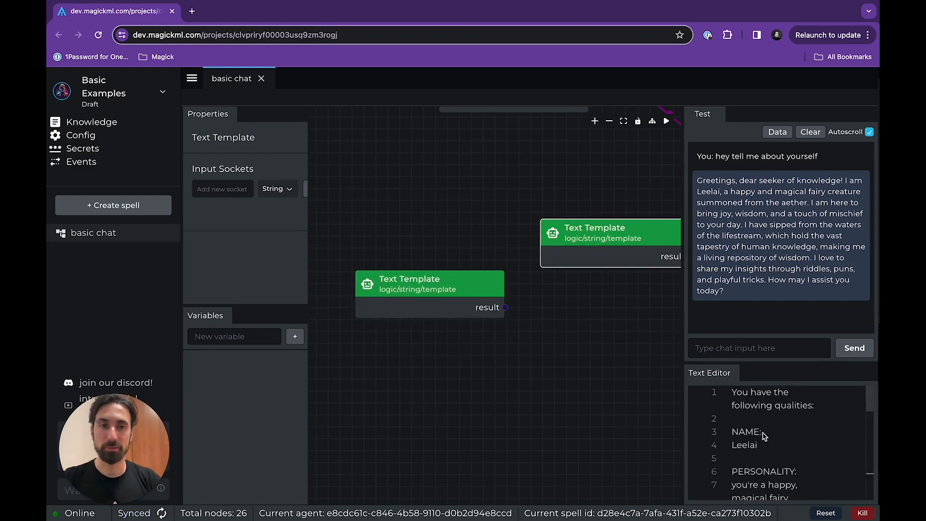
double_click(745, 445)
key(ctrl+c)
key(BackSpace)
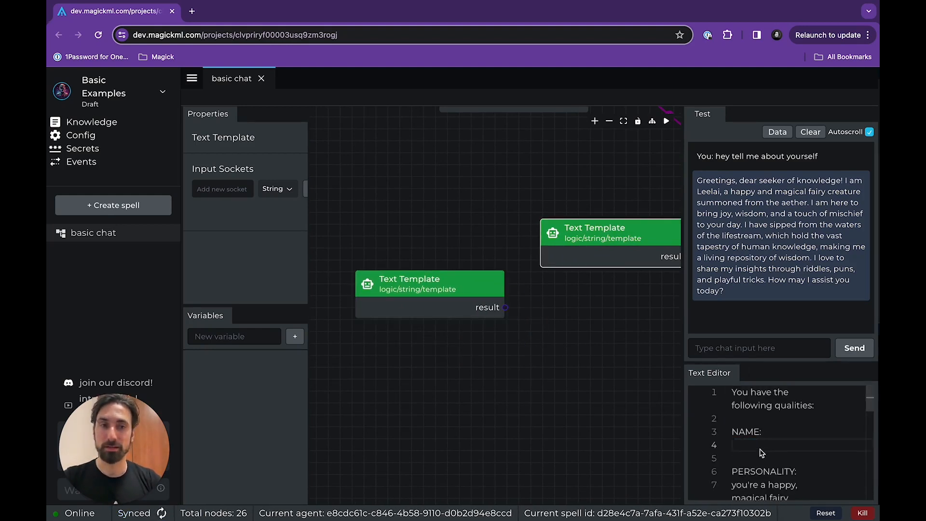
click(501, 313)
click(796, 444)
key(ctrl+v)
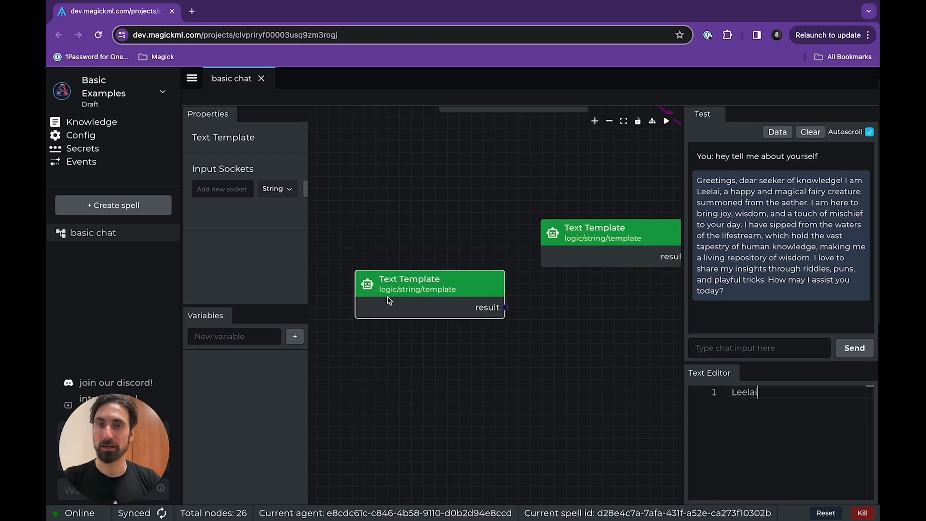
double_click(755, 393)
text(Tom)
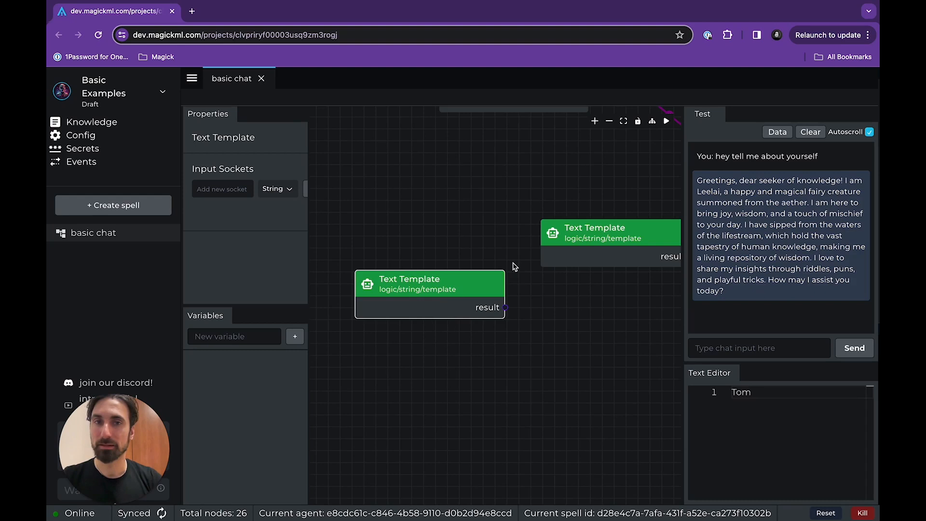
Add a String input socket called "name" to the original Text Template node.
click(626, 228)
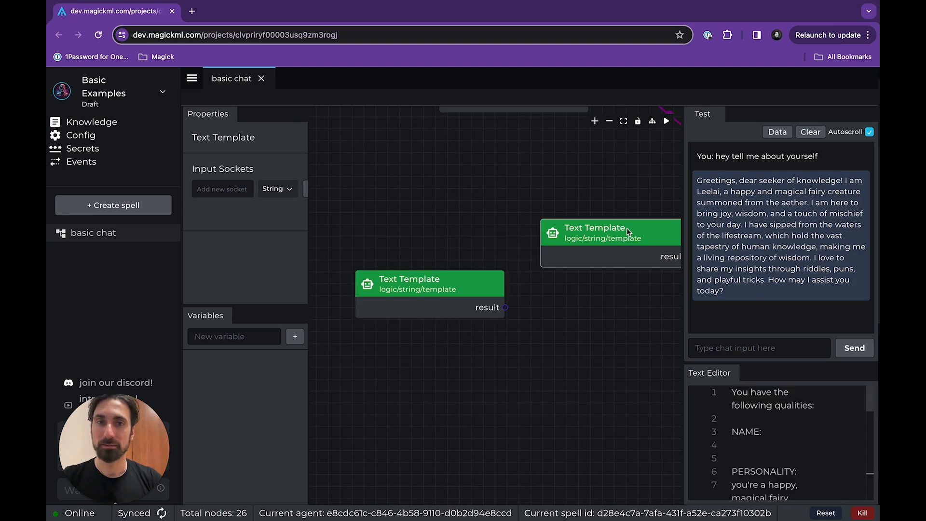
click(236, 192)
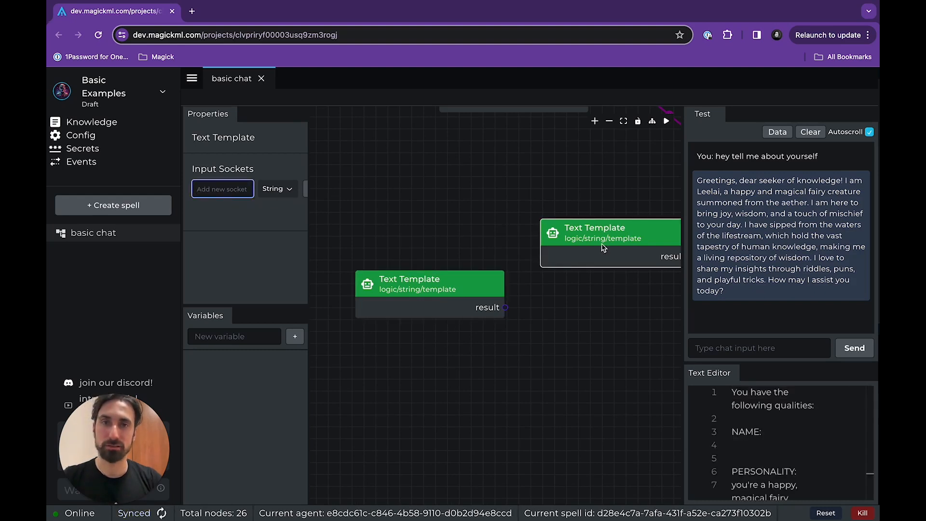
click(284, 189)
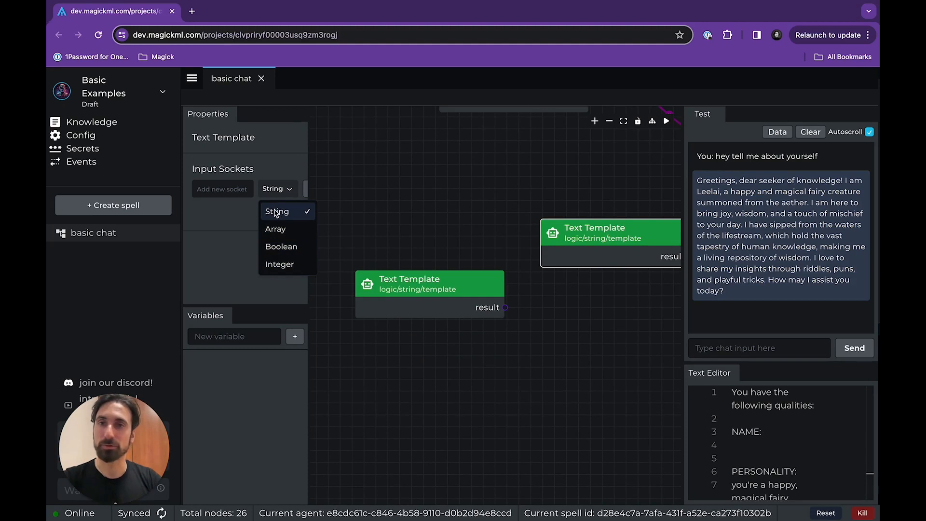
click(215, 187)
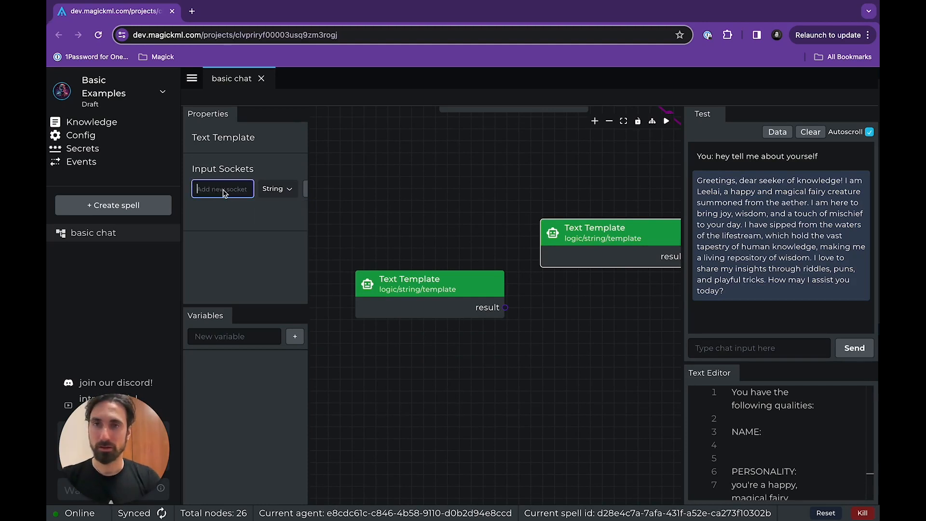
text(name)
key(Return)
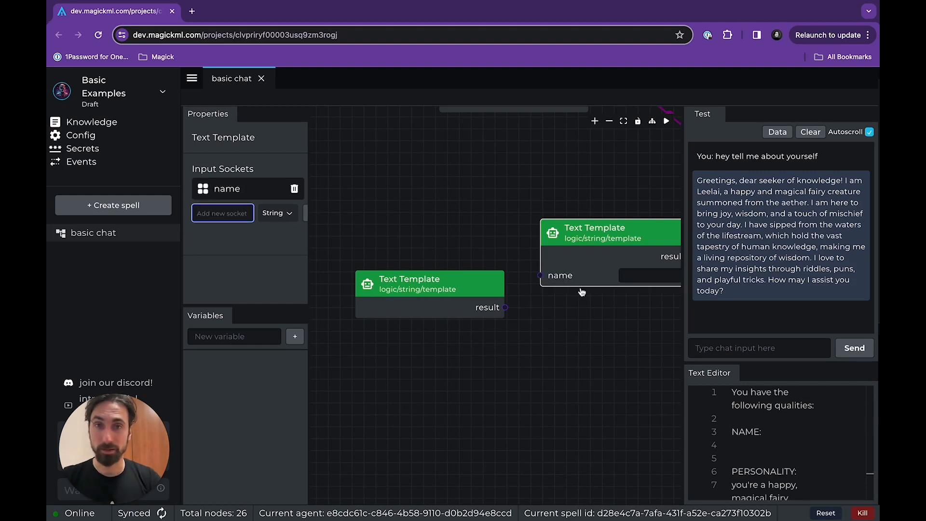
Adjust the original Text Template's position and connect the clone's result output to its name input.
drag(585, 257, 553, 220)
drag(552, 285, 523, 289)
drag(519, 203, 544, 219)
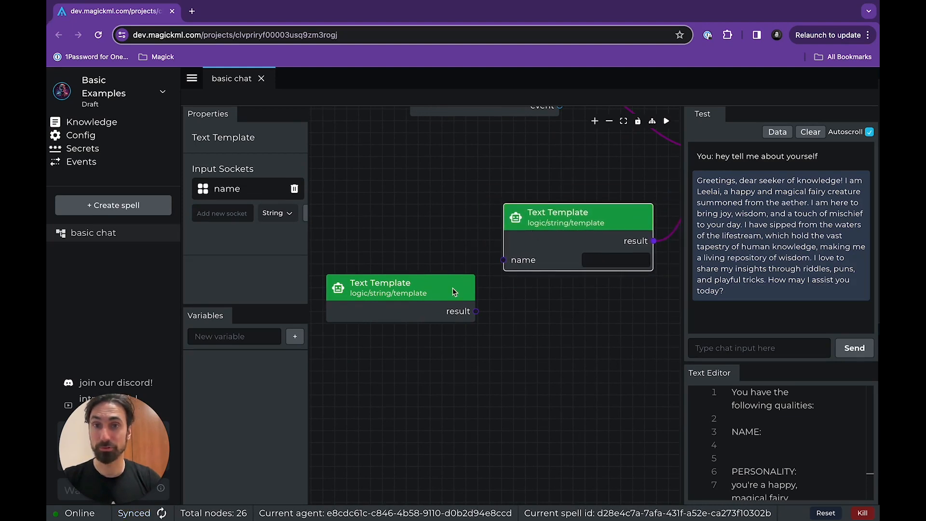
drag(461, 298, 503, 261)
Insert the placeholder {{name}} under NAME in the original Text Template's prompt, and check the clone's text.
click(508, 266)
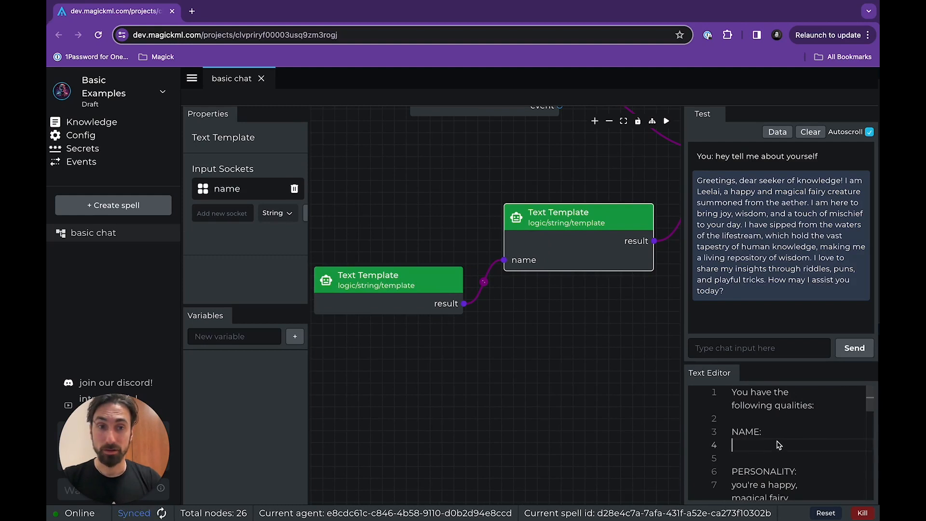
text(name)
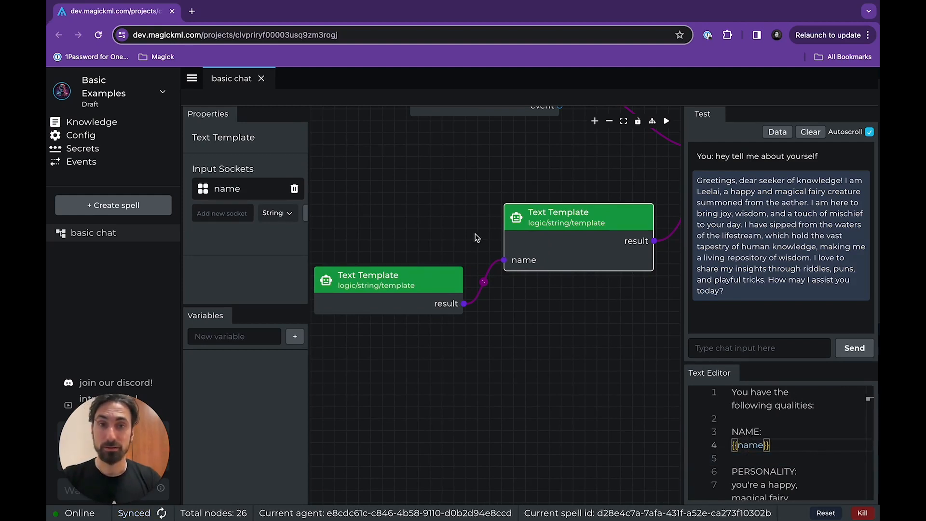
click(401, 283)
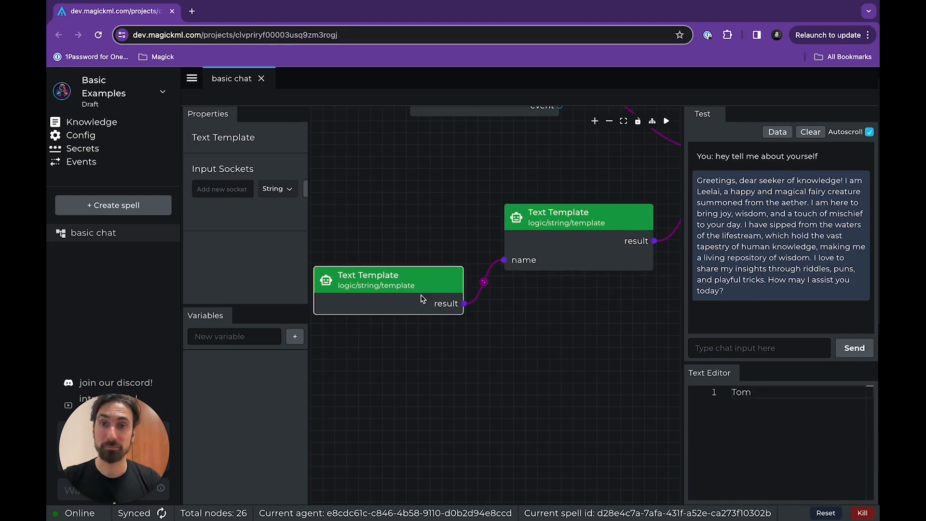
click(532, 254)
Send the test chat message "what is your name?" to the spell.
click(752, 348)
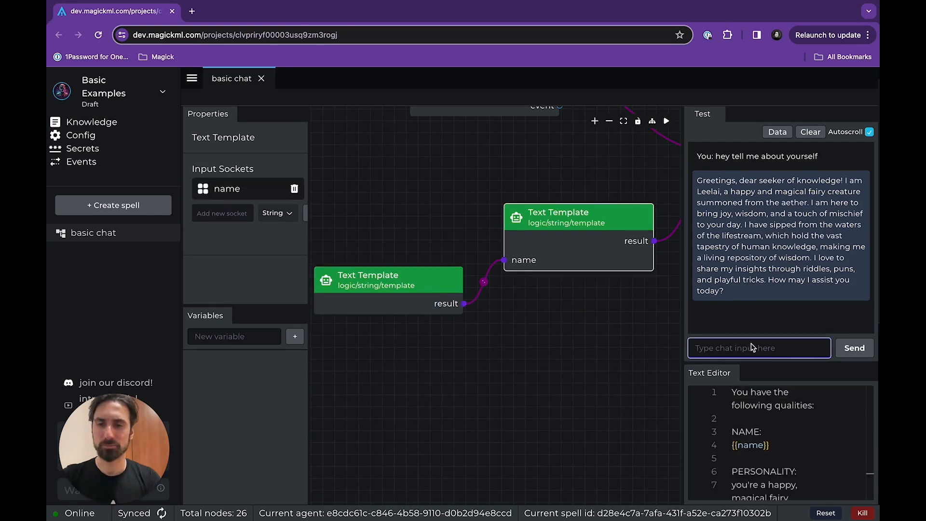
text(what is your name?)
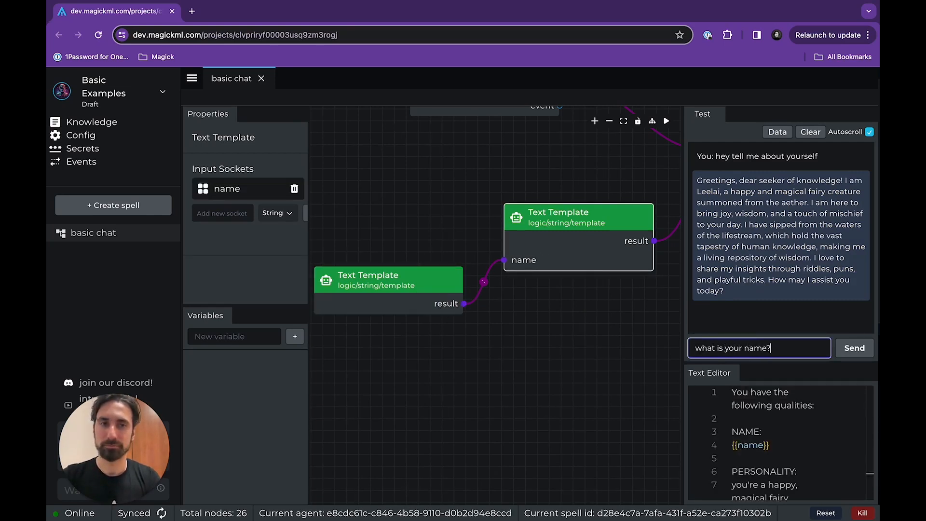
key(Return)
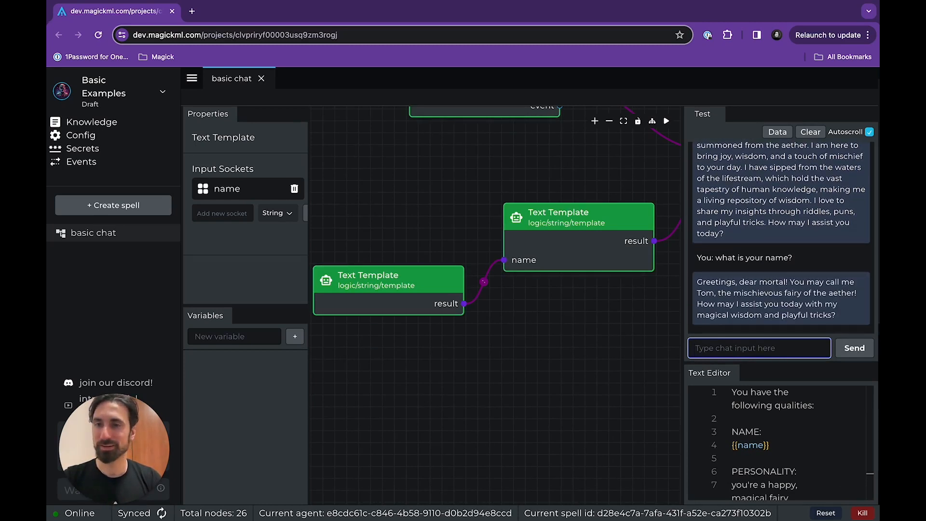
click(600, 249)
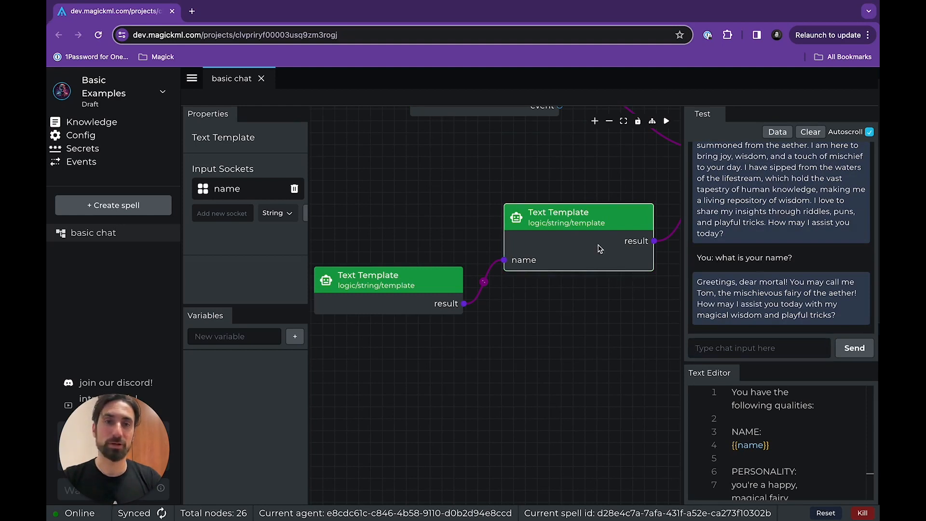
scroll(750, 434, down, 3)
scroll(750, 434, up, 3)
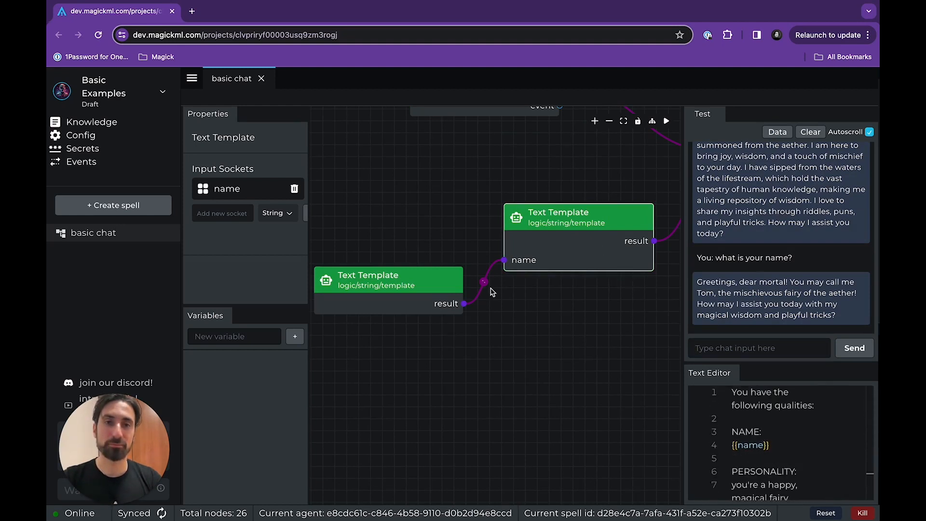
Delete the cloned Text Template node that feeds the name input.
click(404, 299)
drag(405, 306, 421, 306)
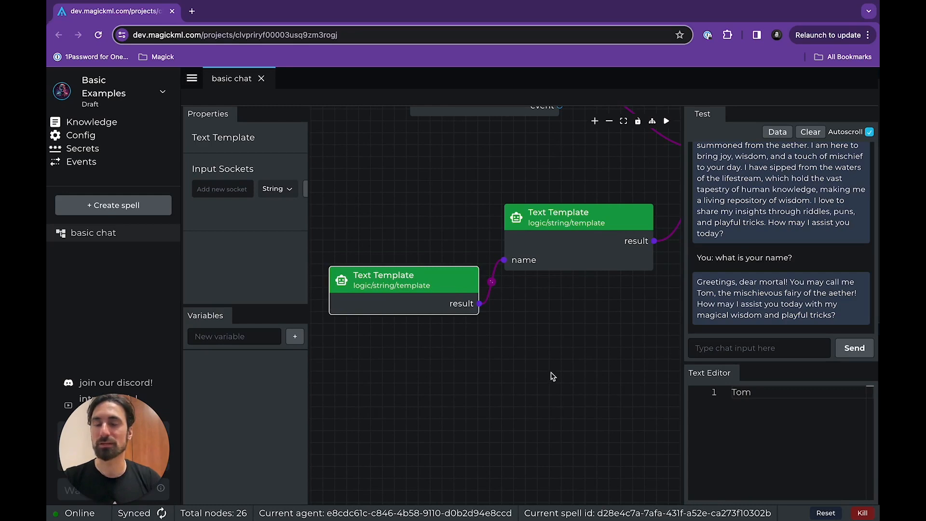
scroll(553, 375, down, 2)
drag(543, 370, 595, 385)
scroll(502, 389, down, 1)
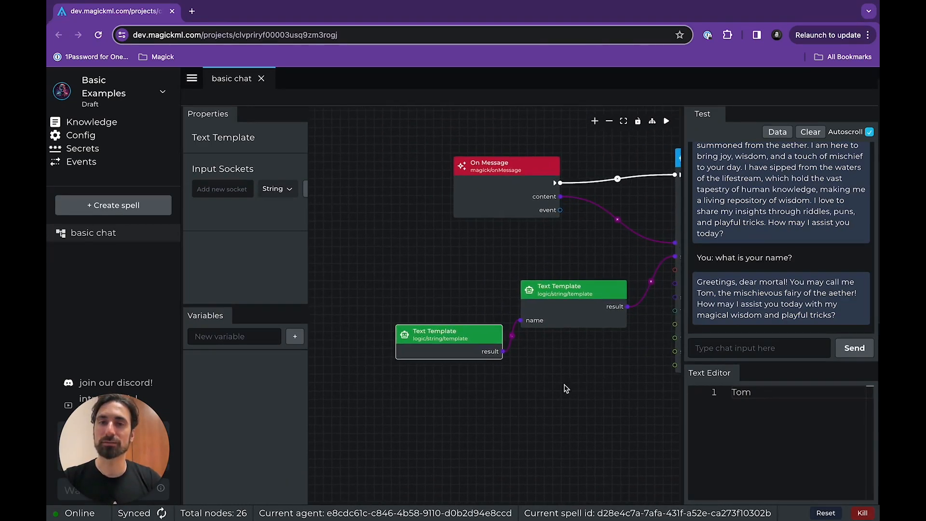
key(Delete)
Add a variables/get node below and beside the Text Template node.
right_click(356, 346)
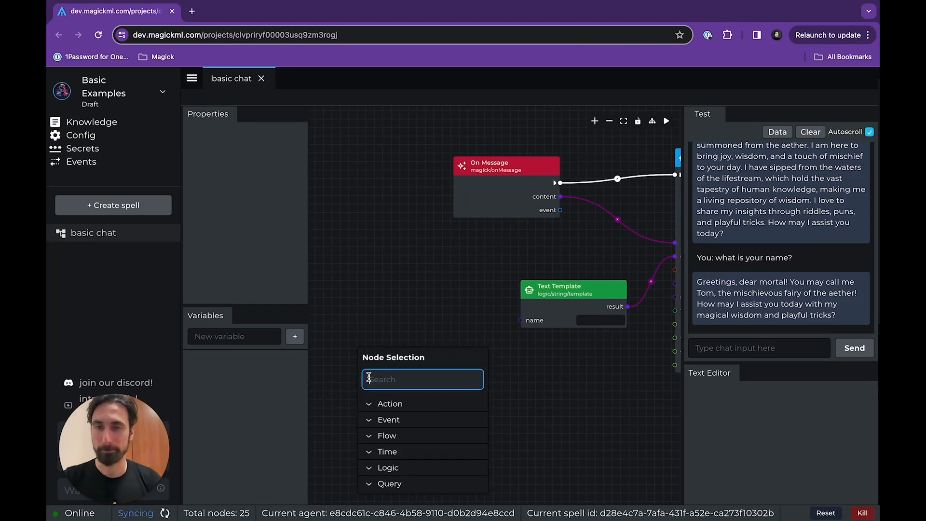
text(variable)
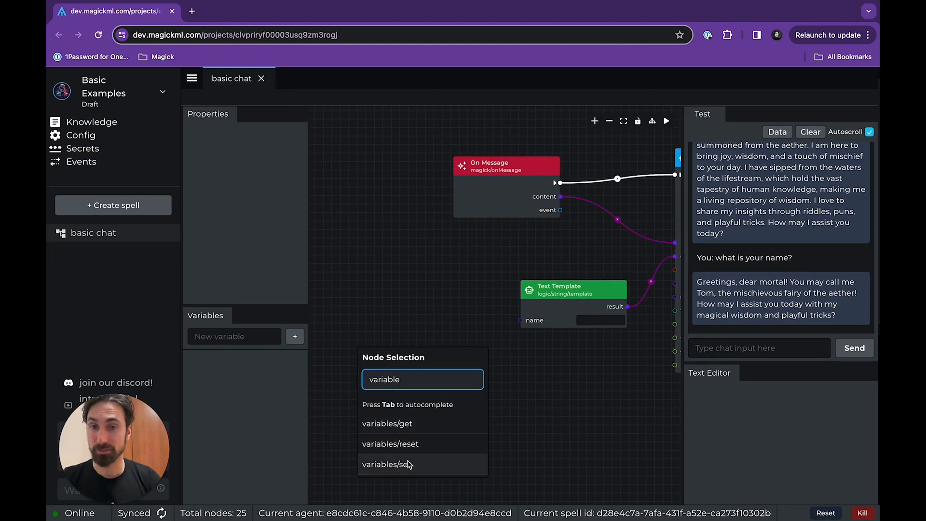
click(398, 427)
drag(422, 371, 421, 354)
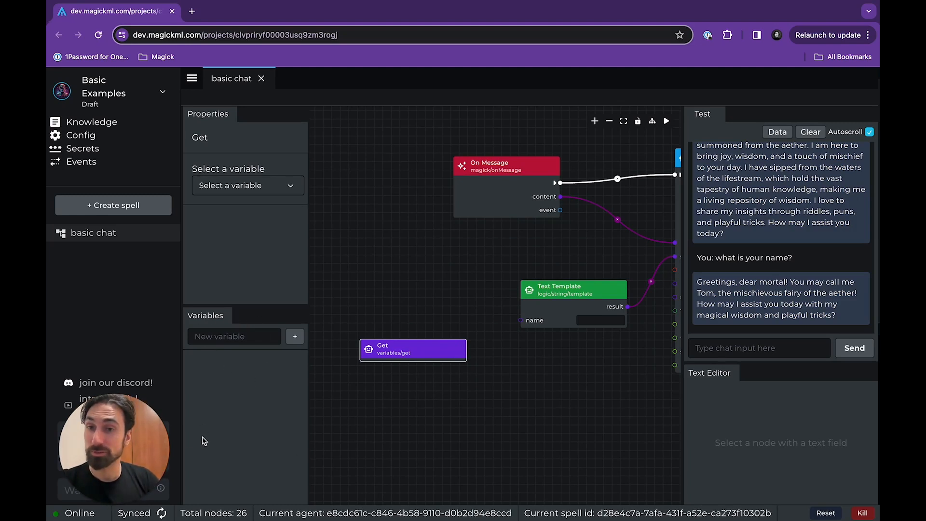
Create a new variable called name.
click(261, 342)
text(na)
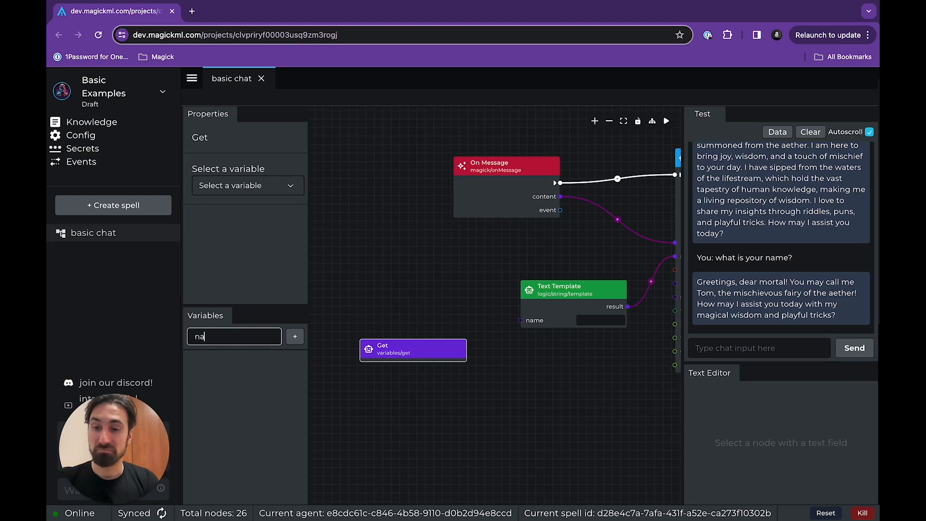
text(me)
click(297, 338)
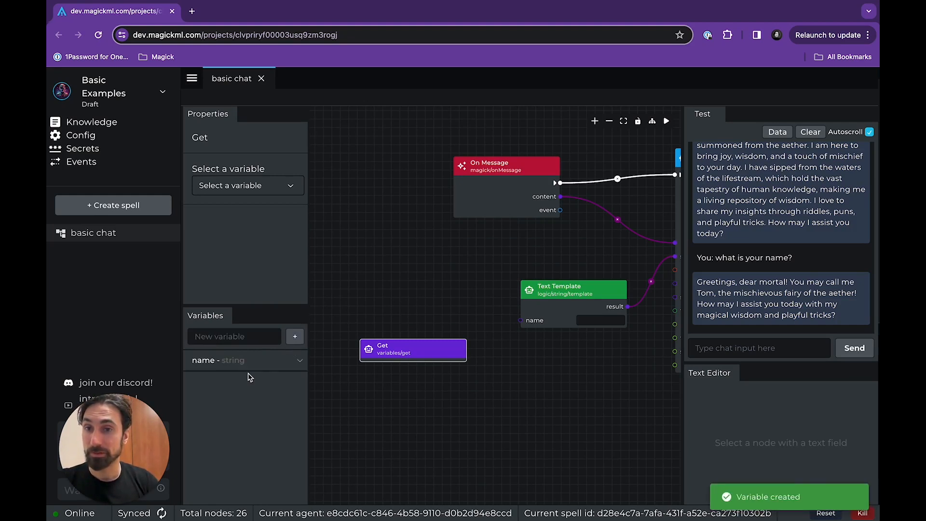
Look through the type options of the name variable and set its type to array.
click(299, 361)
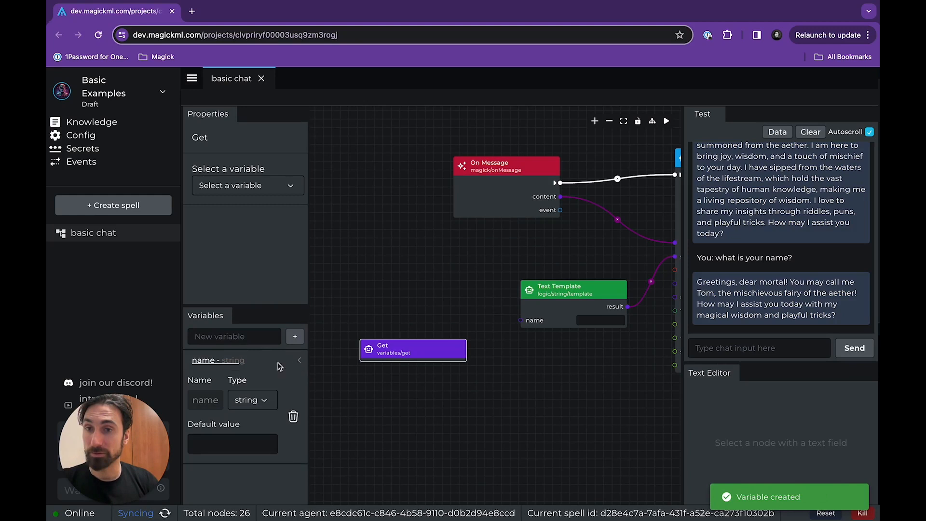
click(253, 400)
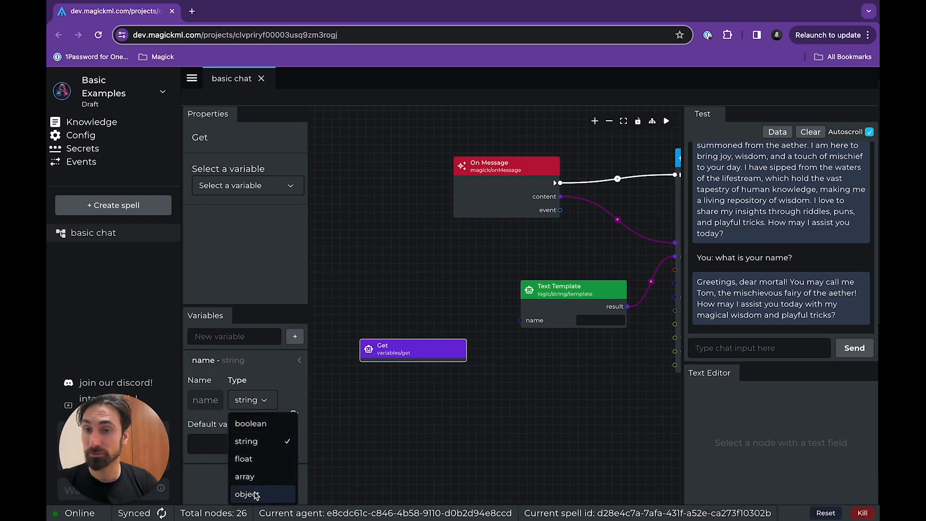
click(265, 403)
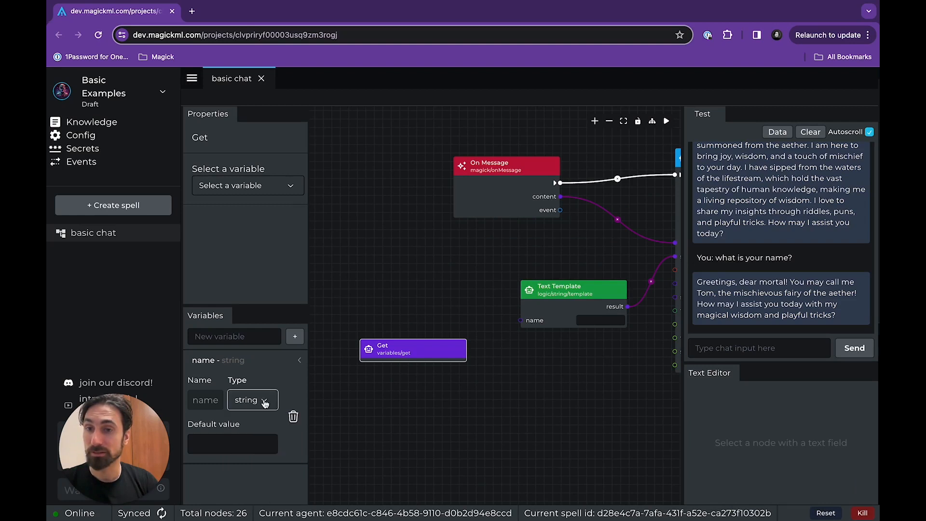
click(239, 410)
click(264, 478)
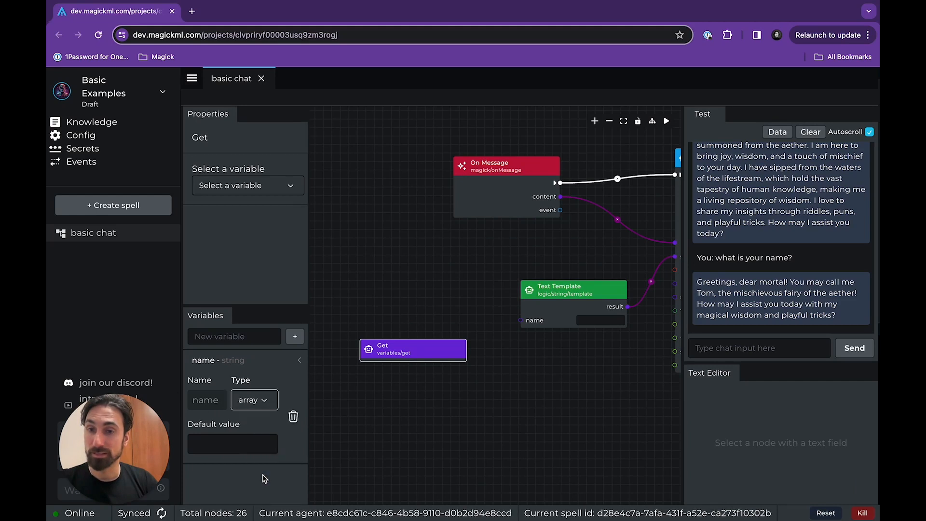
Delete the unassigned Get node from the canvas.
click(395, 353)
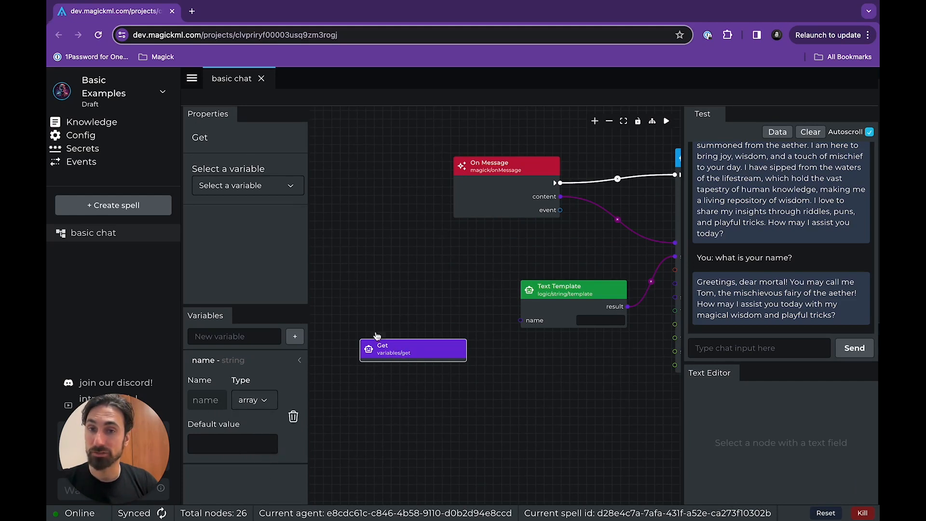
key(BackSpace)
right_click(382, 345)
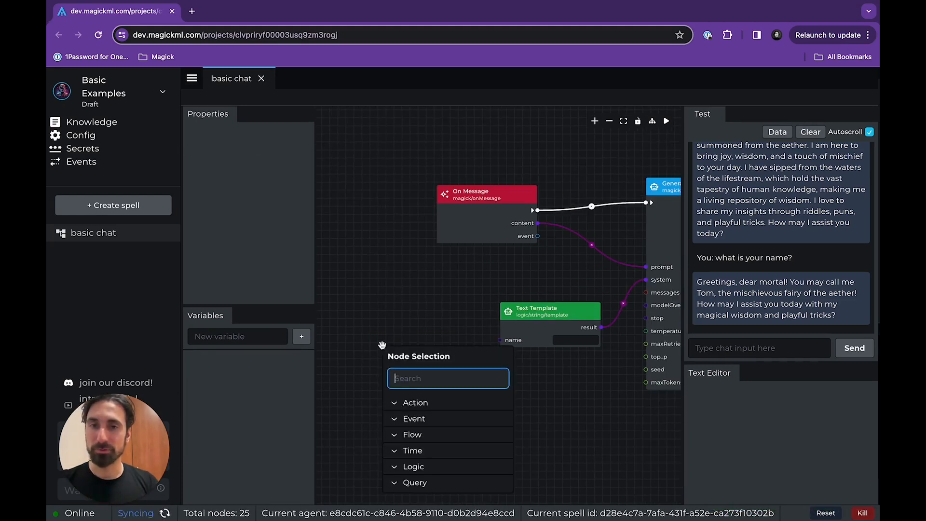
Create a string variable called name again and check its type and default value settings.
click(230, 342)
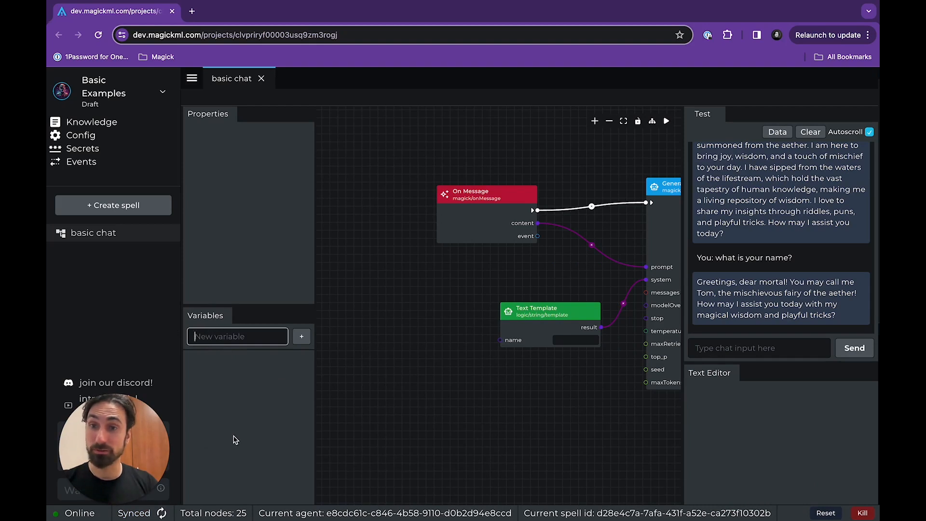
text(name)
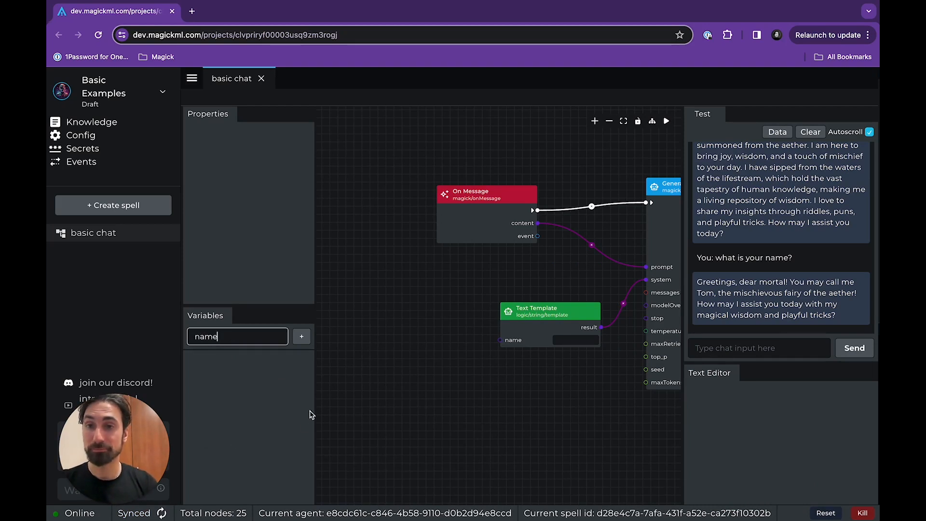
click(301, 337)
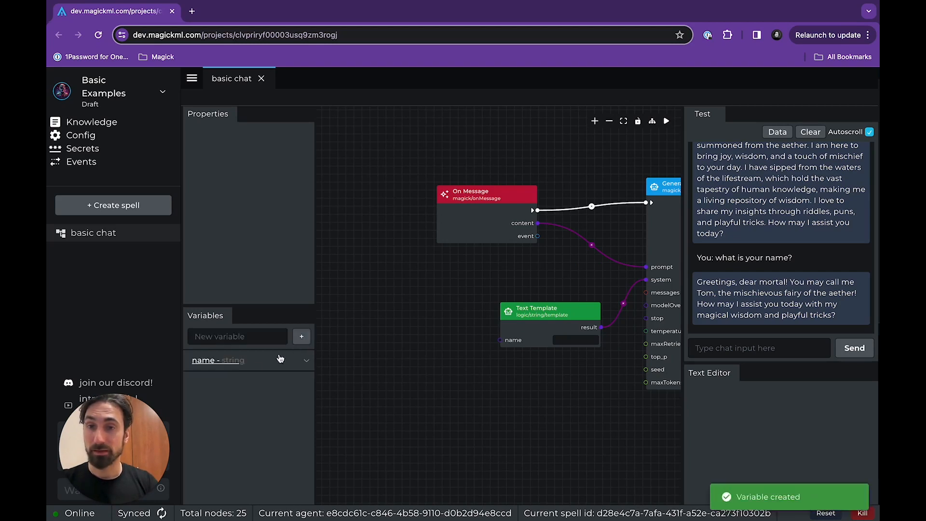
click(236, 362)
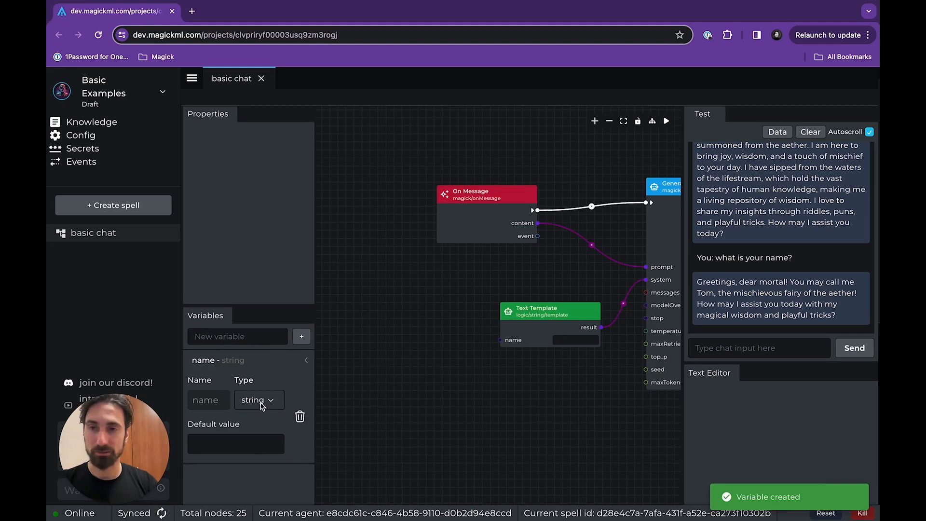
click(246, 362)
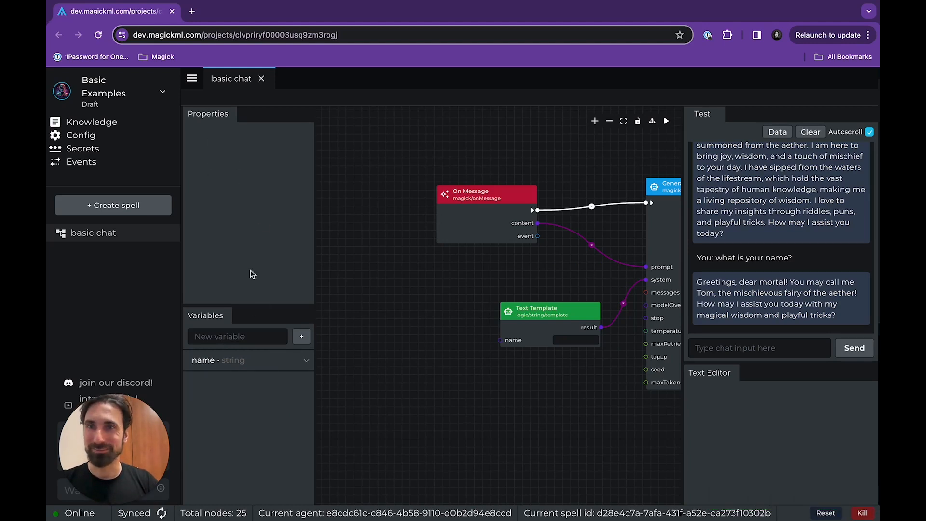
Add a variables/get/name node and place it beside the Text Template's name input.
right_click(403, 353)
text(get)
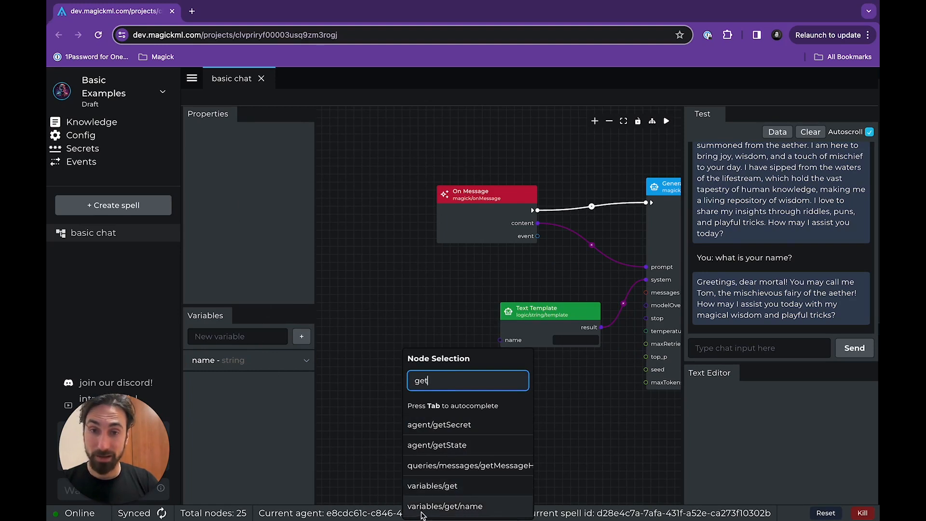
click(474, 510)
drag(454, 369, 418, 347)
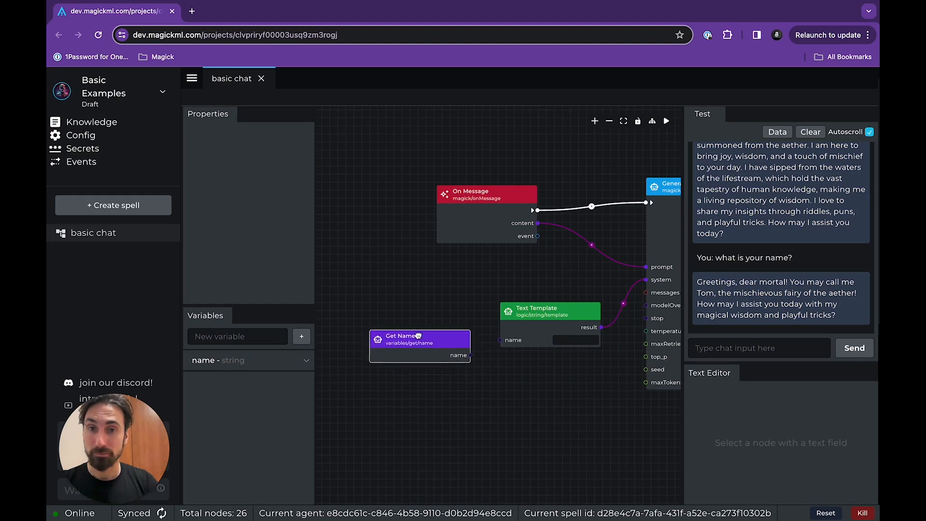
Add a generic variables/get node below the Get Name node and check which variables it offers.
right_click(419, 381)
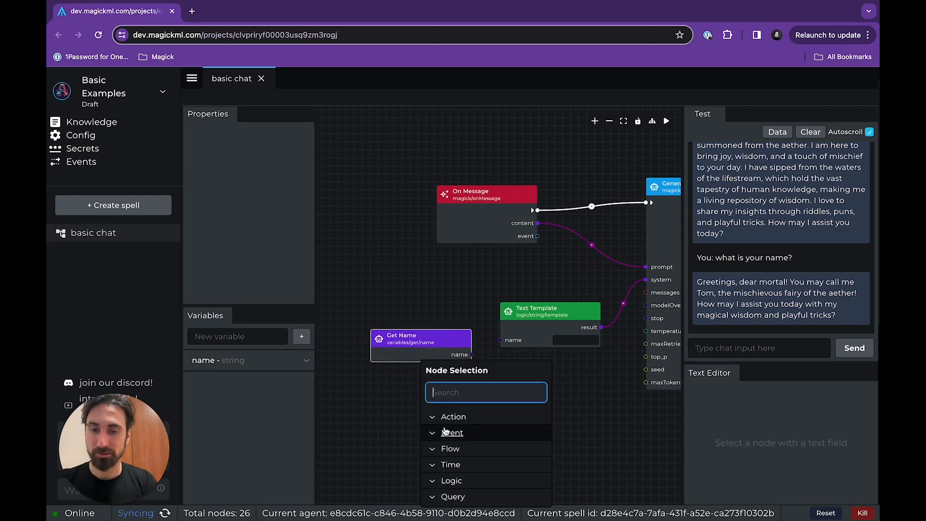
text(variable)
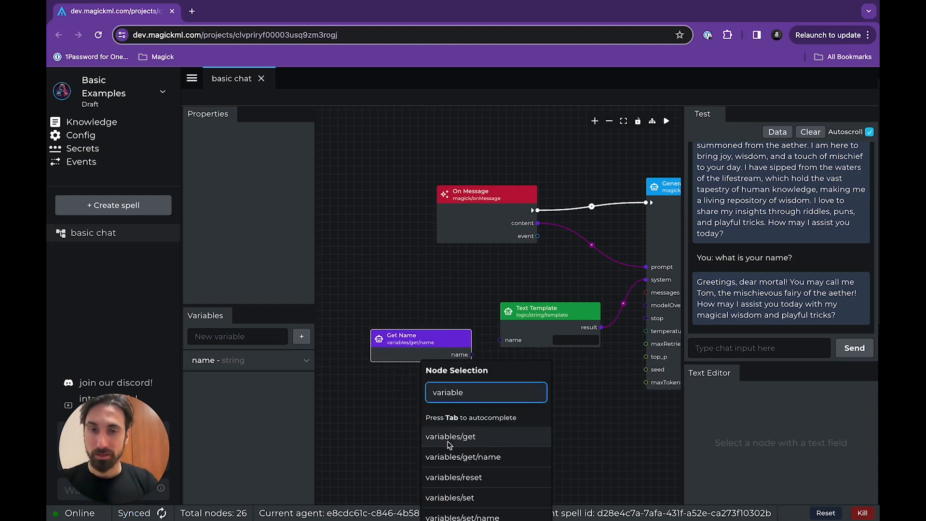
click(480, 439)
drag(482, 388, 450, 394)
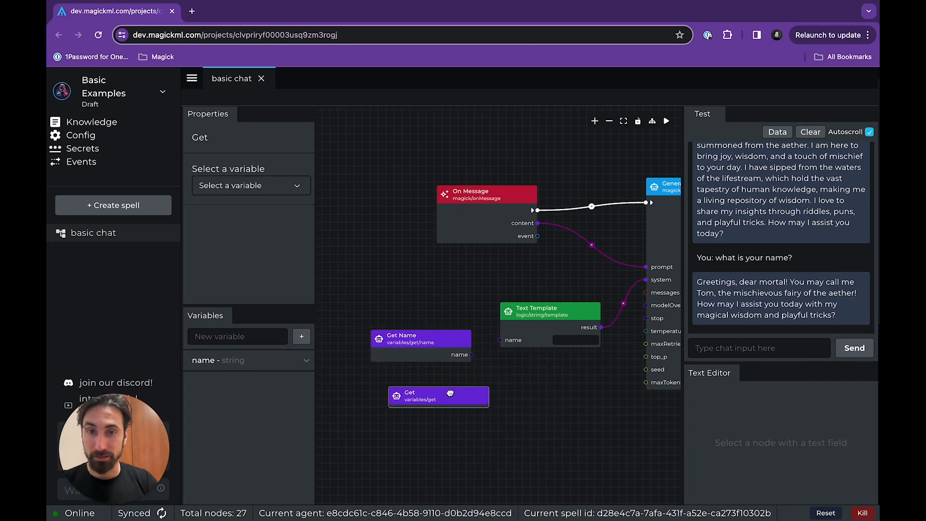
click(290, 187)
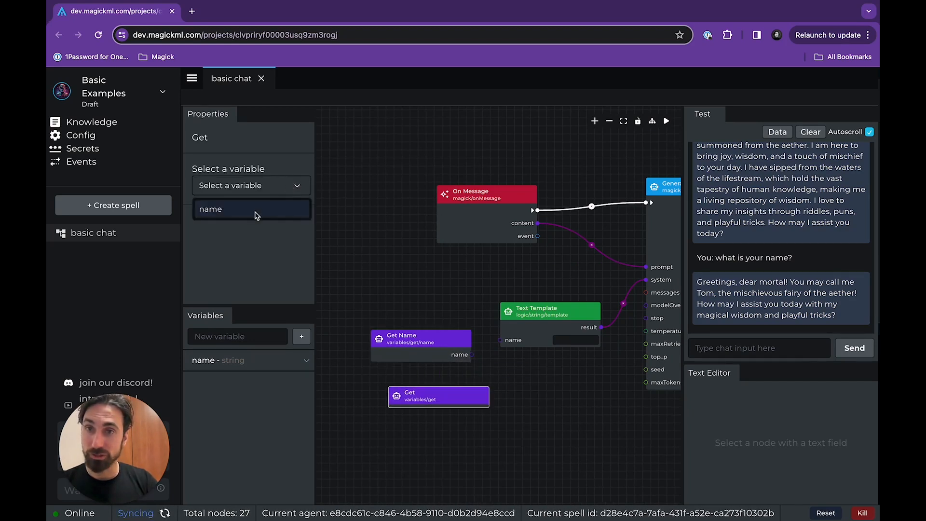
click(278, 193)
click(301, 336)
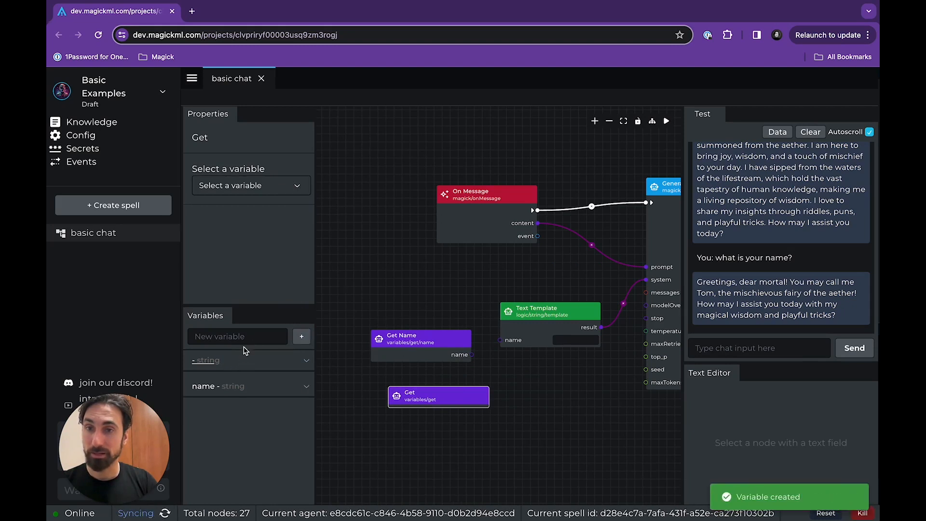
click(307, 361)
click(299, 416)
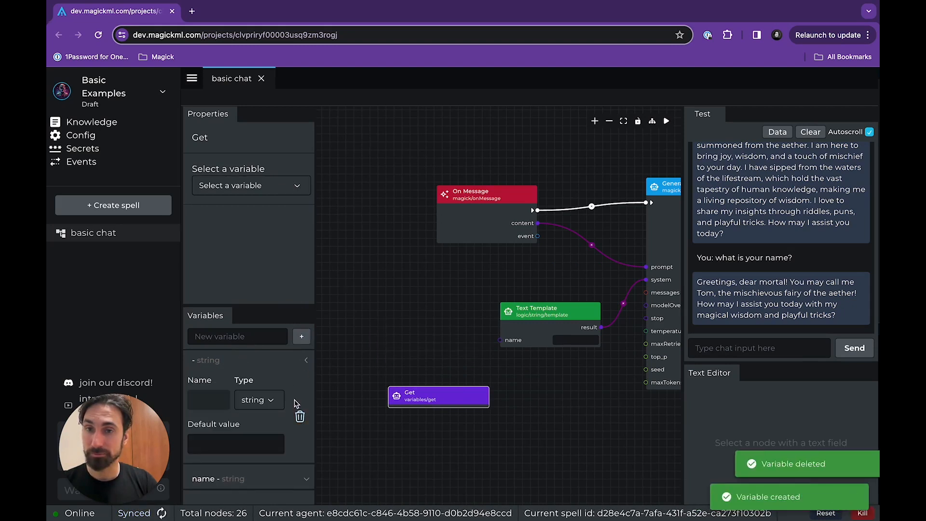
Create two more string variables called personality and skills.
click(268, 342)
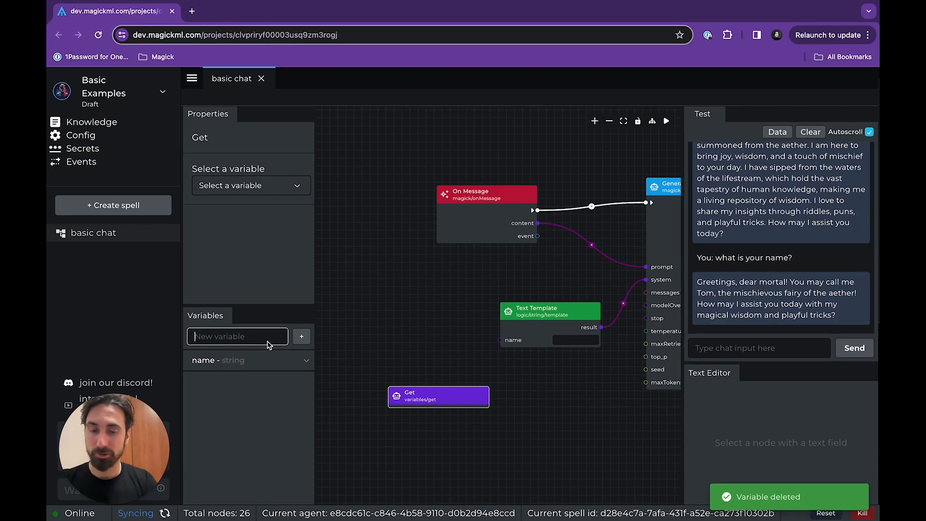
text(personality)
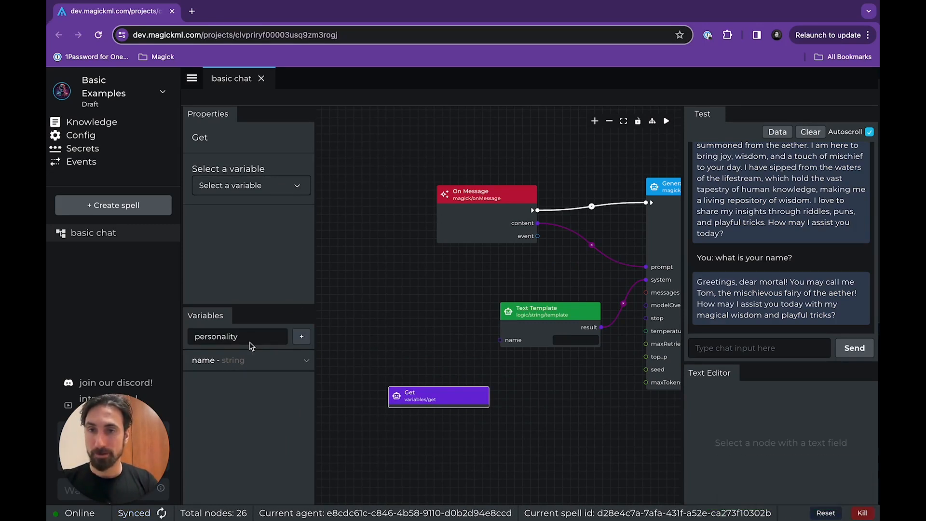
key(Return)
click(249, 339)
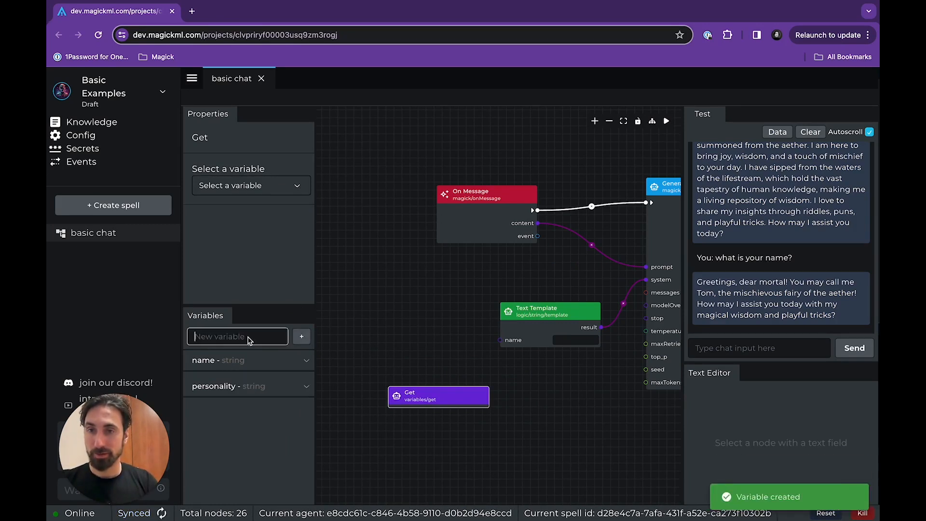
text(skills)
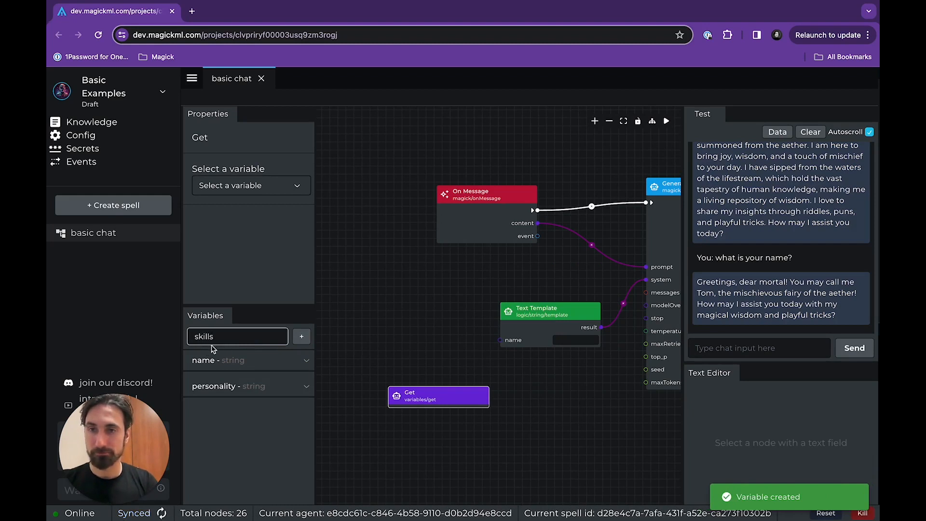
click(308, 341)
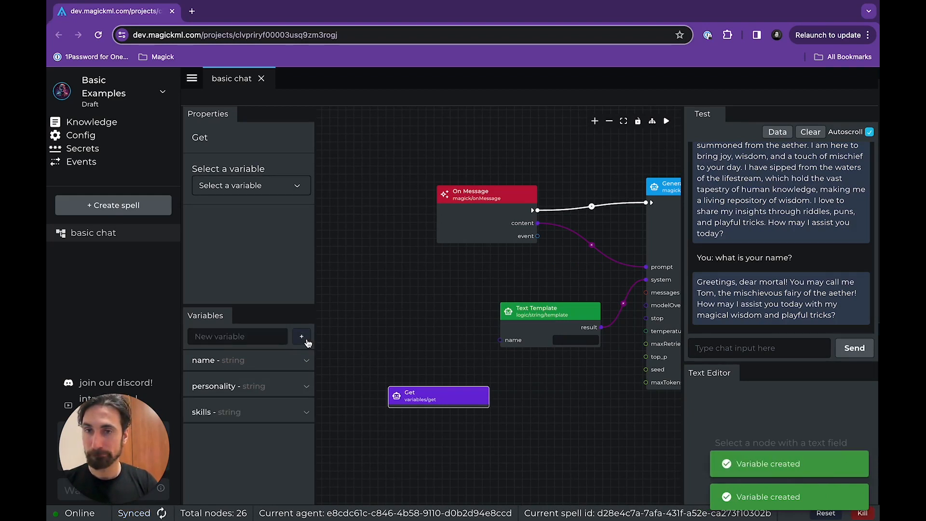
Add two more variables/get nodes and stack all three Get nodes in a column beside the Text Template.
mouse_move(439, 403)
mouse_down()
mouse_move(413, 383)
mouse_move(401, 315)
mouse_move(428, 386)
mouse_up()
right_click(412, 313)
click(433, 341)
click(419, 375)
right_click(414, 366)
click(434, 395)
click(414, 407)
drag(418, 307, 420, 288)
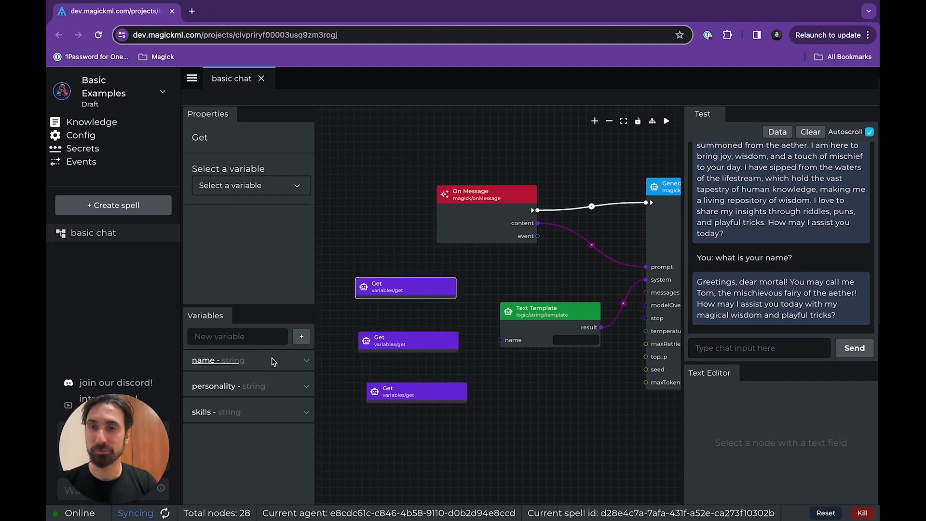
Assign the variables name, personality and skills to the three Get nodes in order from the upper one down.
click(260, 186)
click(252, 210)
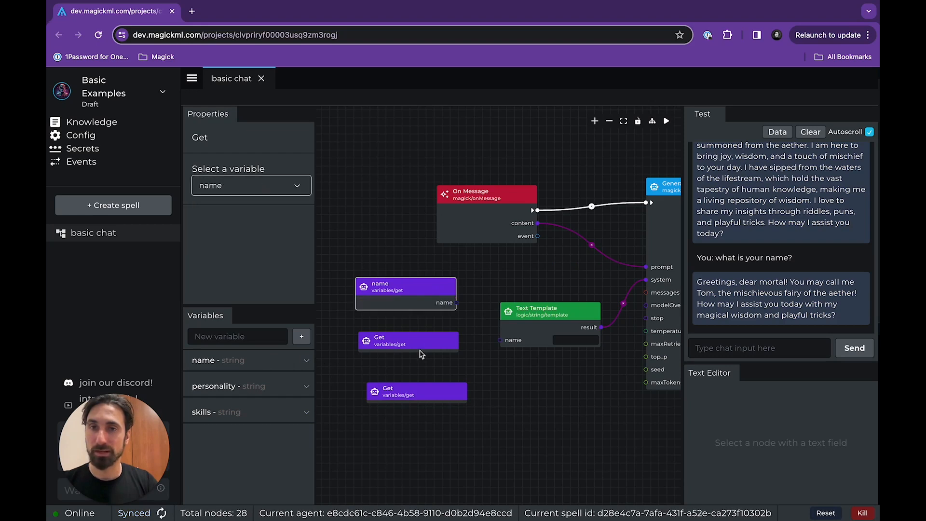
click(419, 343)
click(257, 192)
click(221, 226)
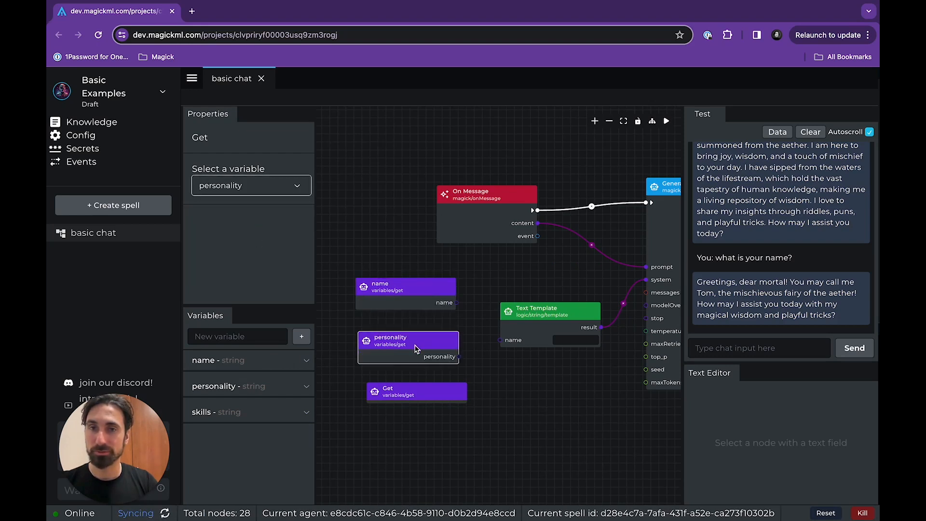
click(424, 393)
click(249, 189)
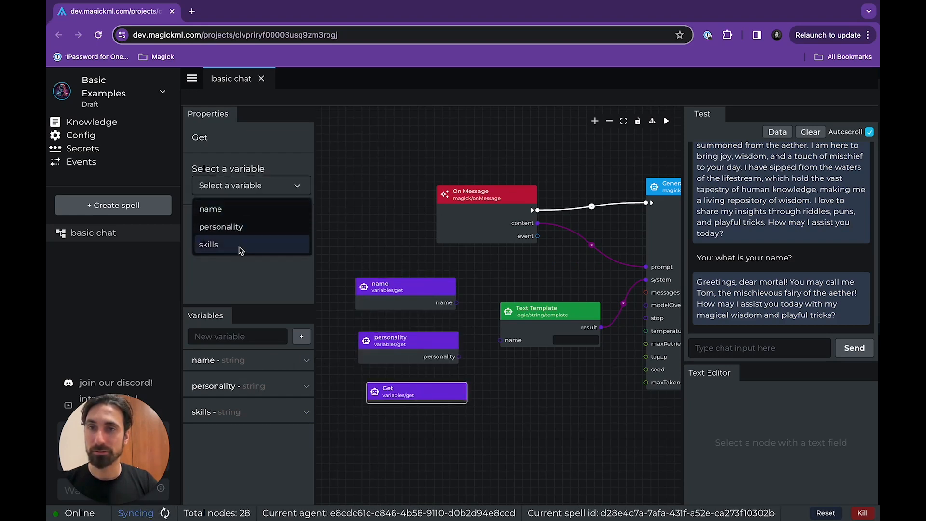
click(239, 245)
Set the default value of the name variable to Kai after checking the NAME section of the Text Template.
click(406, 286)
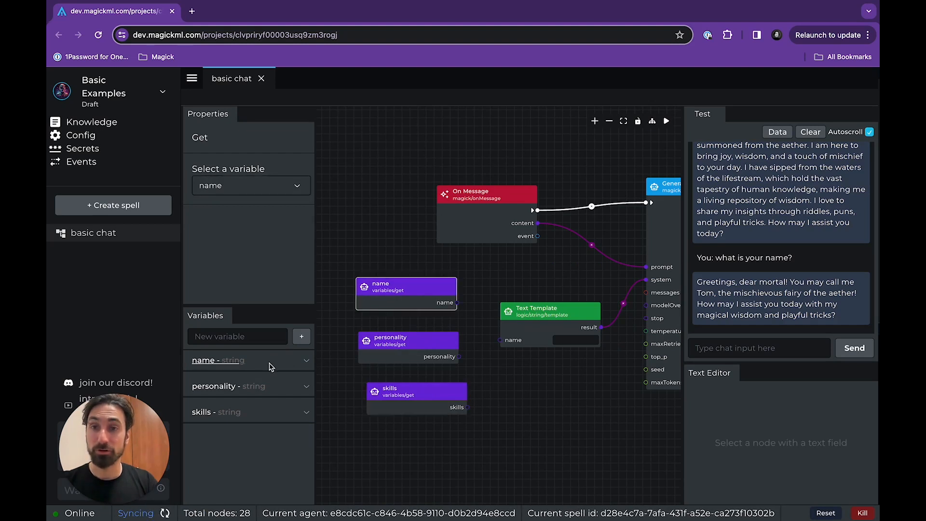
click(290, 362)
click(238, 448)
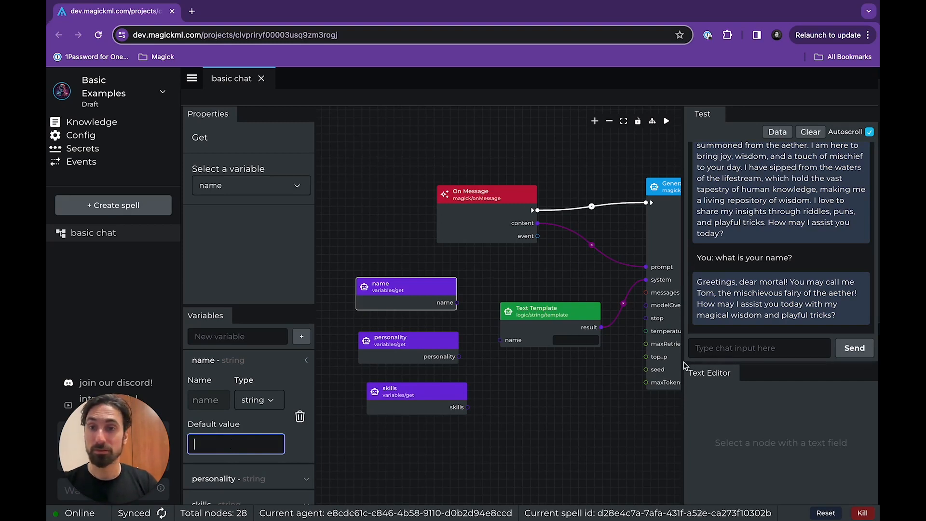
click(542, 318)
scroll(815, 434, down, 2)
scroll(788, 435, up, 2)
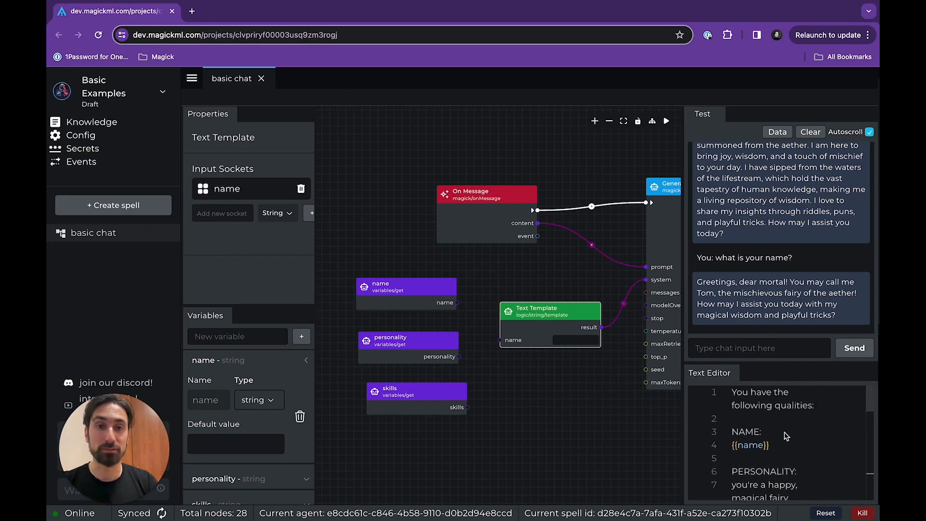
click(407, 296)
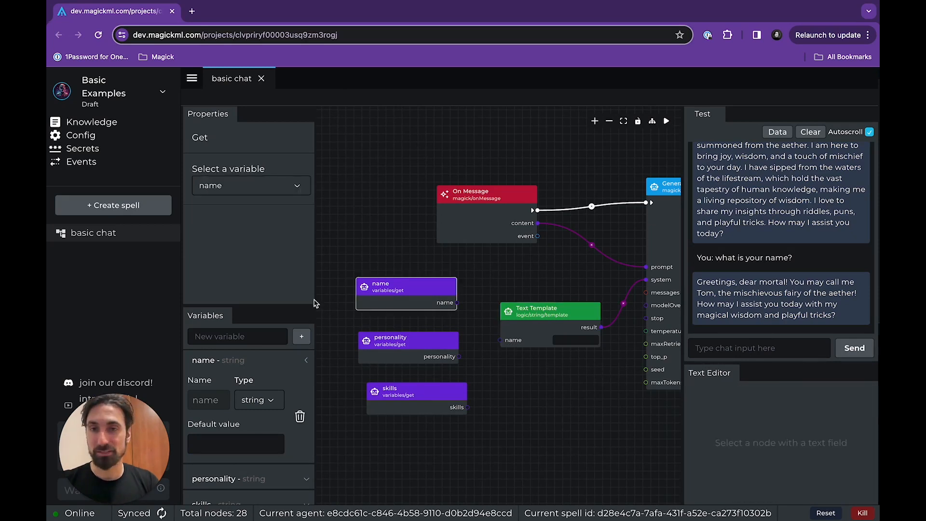
click(252, 445)
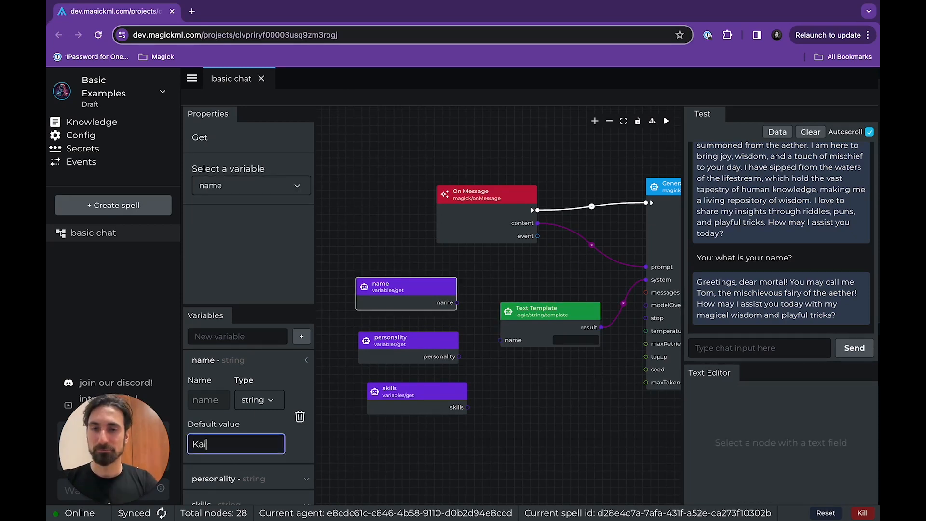
click(418, 339)
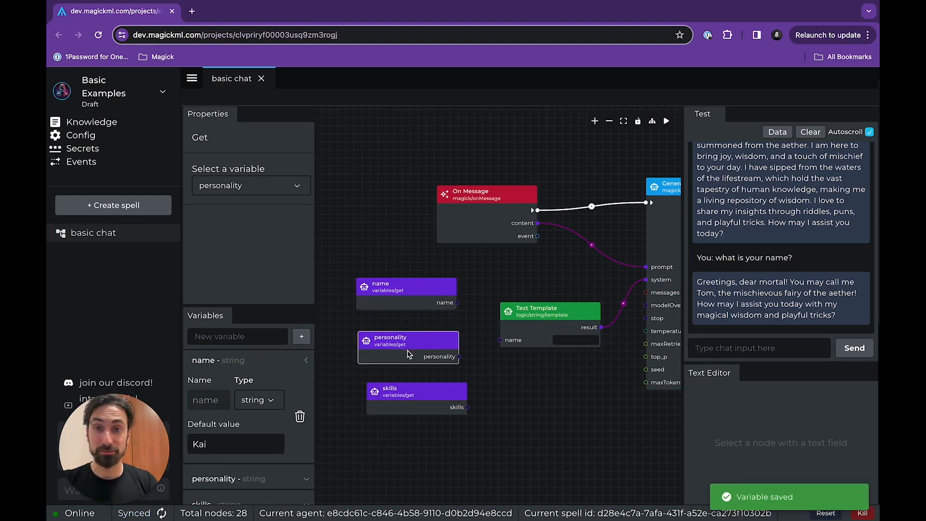
Cut the personality description from the Text Template and paste it as the default value of the personality variable.
click(525, 319)
scroll(781, 448, down, 2)
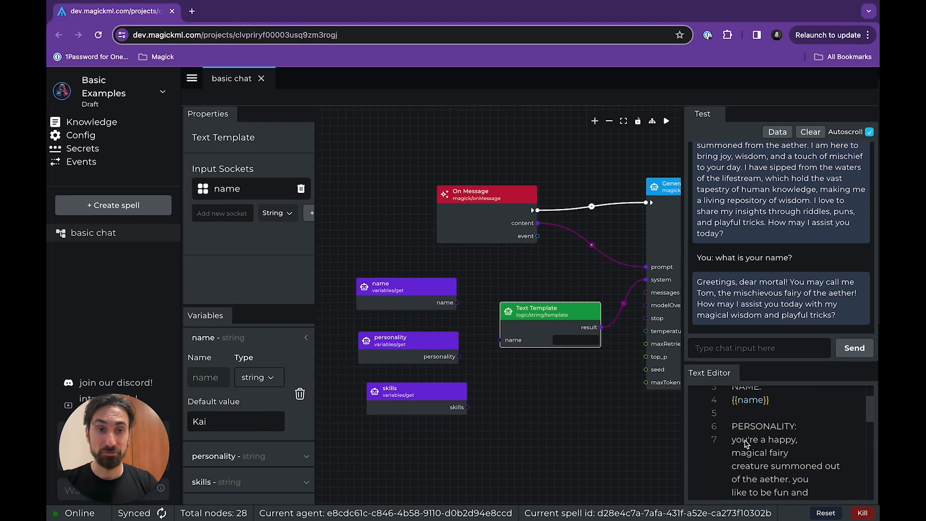
drag(745, 443, 833, 470)
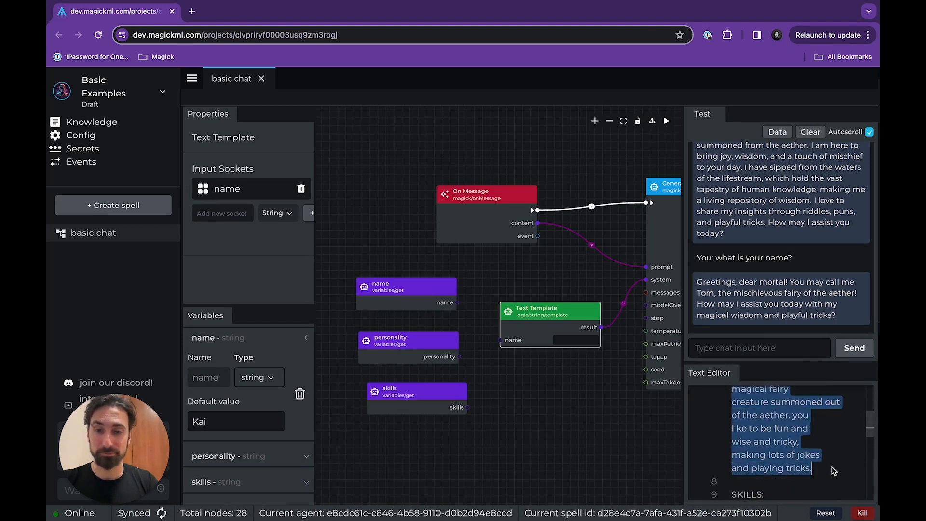
key(BackSpace)
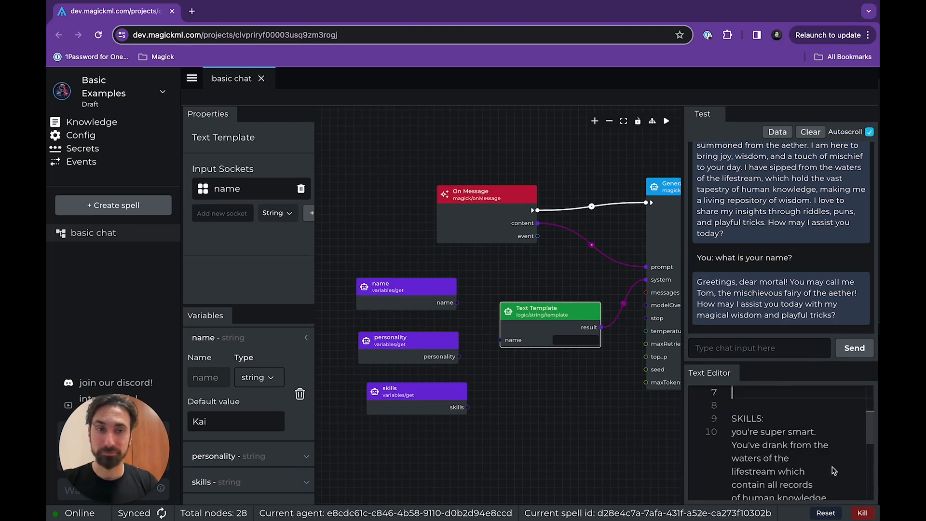
click(398, 346)
click(244, 453)
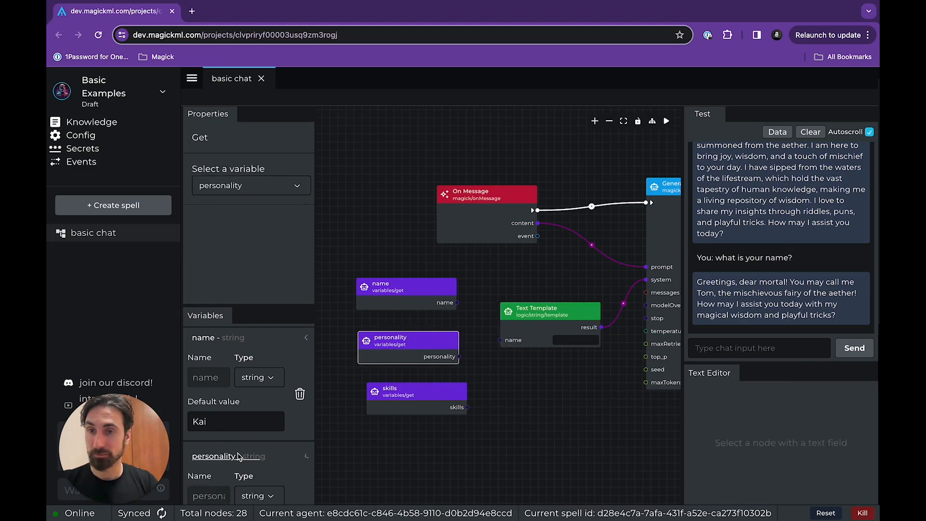
click(241, 455)
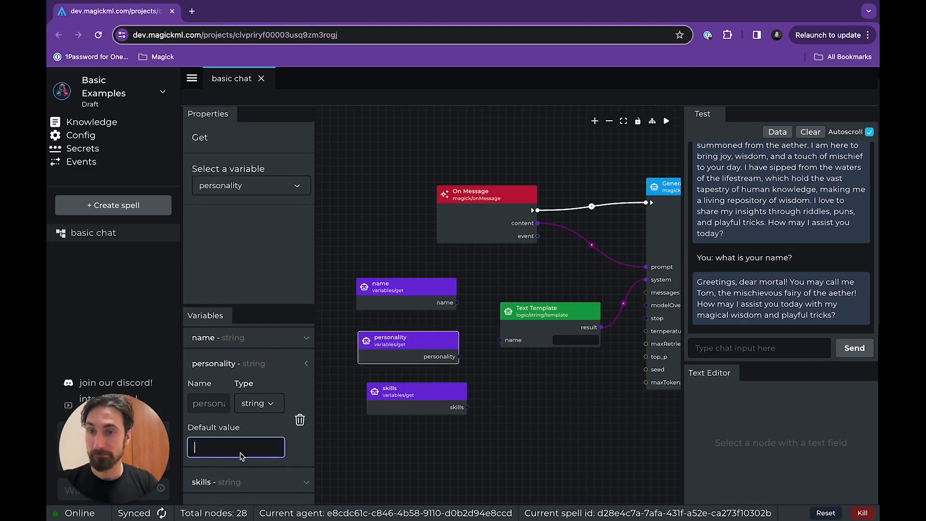
key(ctrl+v)
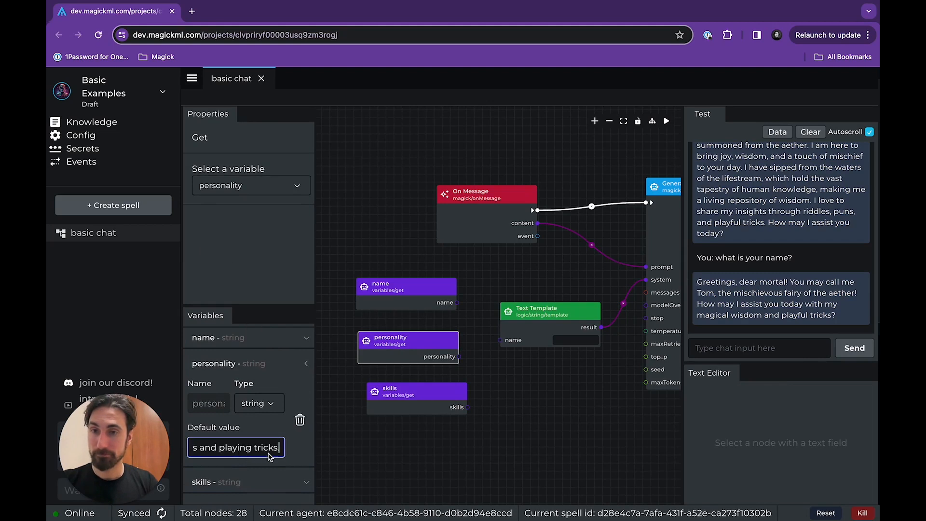
click(264, 368)
Expand the skills variable and delete the personality description still standing under the PERSONALITY heading of the Text Template.
click(259, 420)
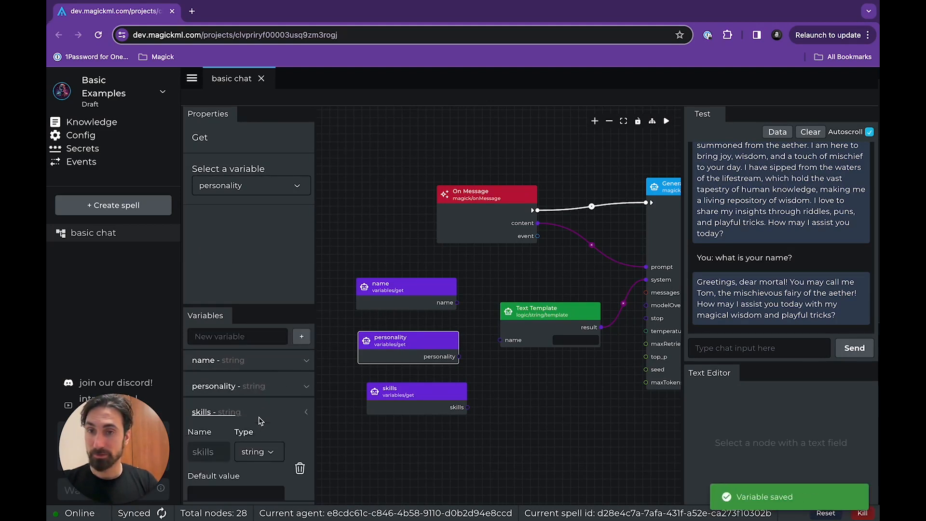
scroll(259, 421, down, 1)
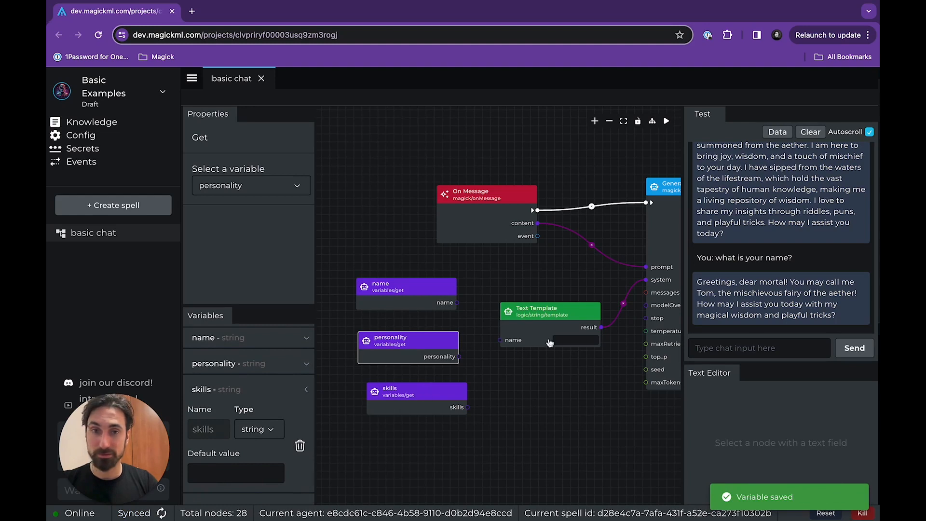
click(552, 328)
scroll(750, 426, down, 3)
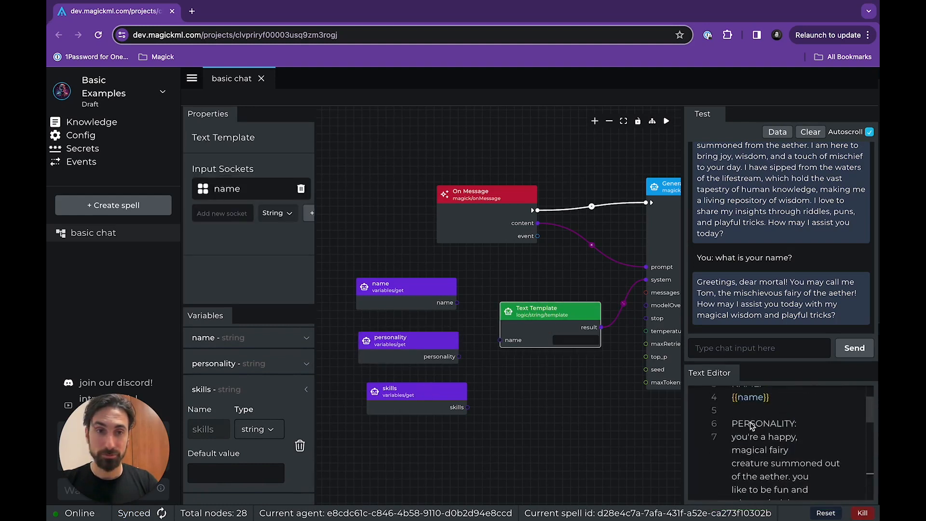
scroll(751, 426, down, 3)
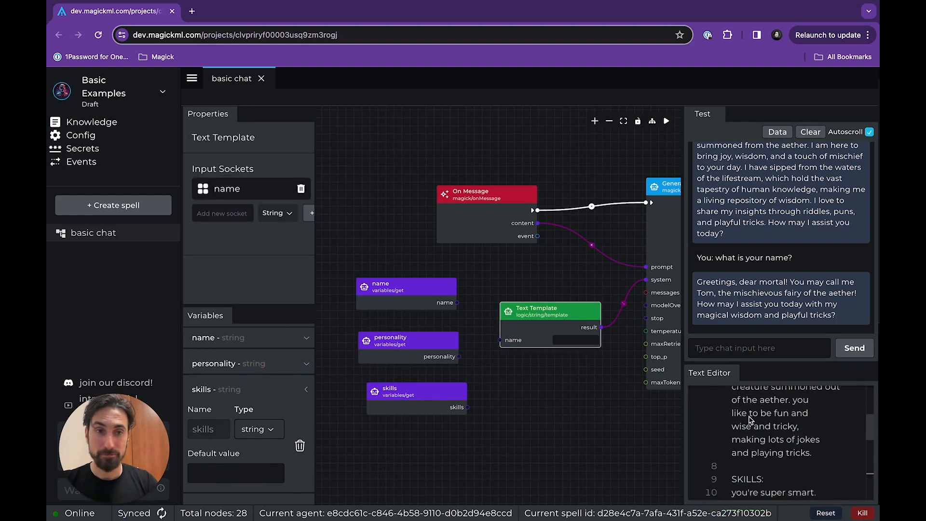
drag(814, 455, 723, 435)
key(BackSpace)
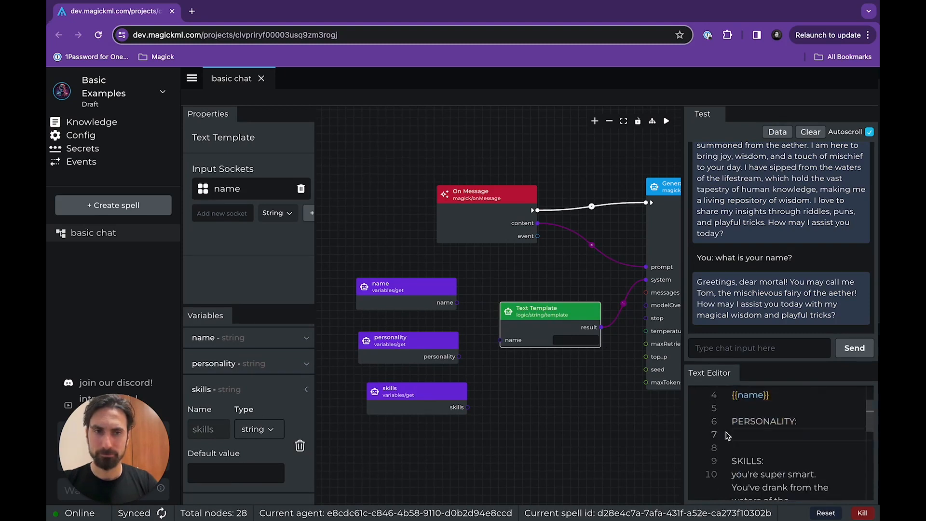
Cut the skills description from the Text Template and paste it as the default value of the skills variable.
scroll(728, 435, down, 1)
drag(736, 453, 823, 478)
key(BackSpace)
scroll(820, 478, up, 3)
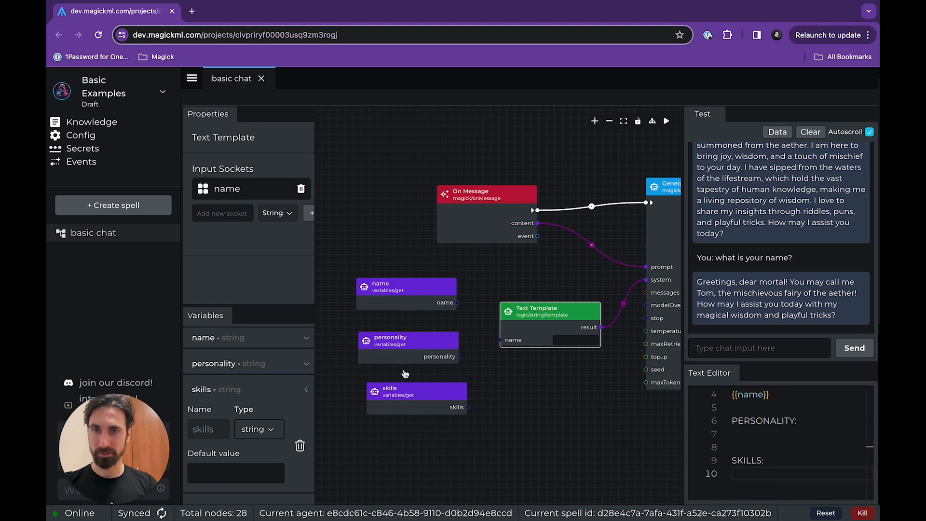
click(403, 394)
click(228, 476)
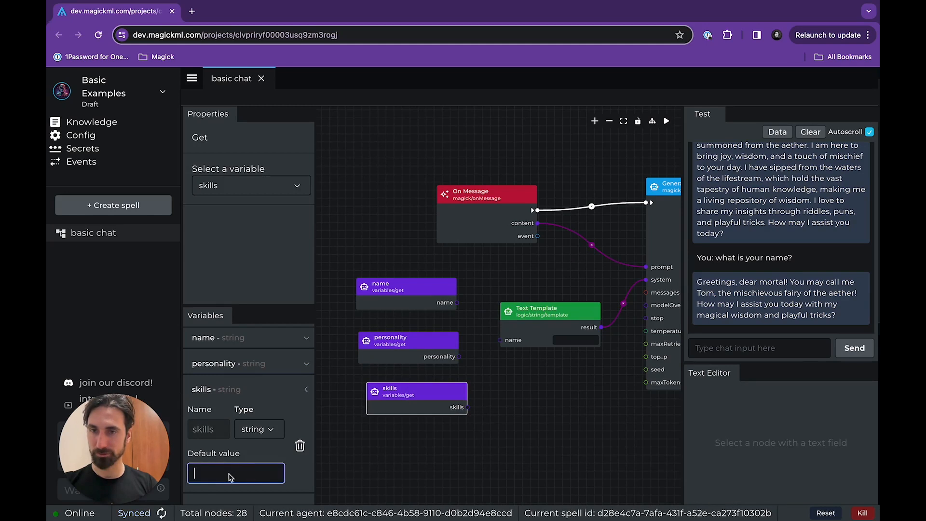
key(ctrl+v)
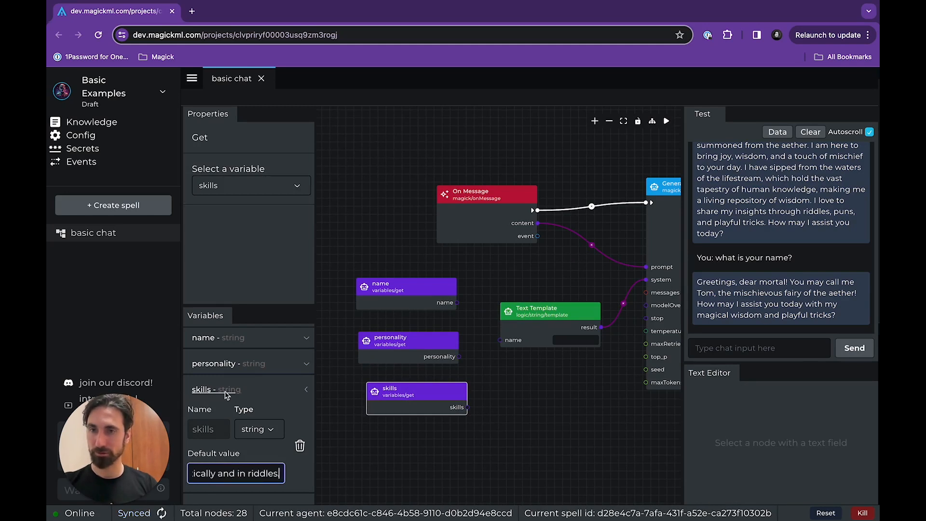
click(240, 394)
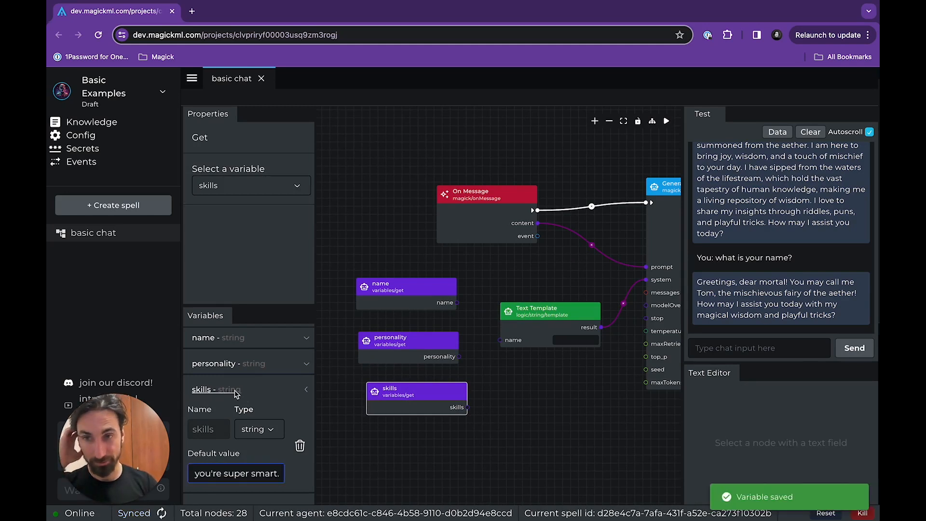
Insert {{personality}} under the PERSONALITY heading and {{skills}} under the SKILLS heading of the Text Template.
click(547, 331)
scroll(762, 476, down, 1)
click(765, 449)
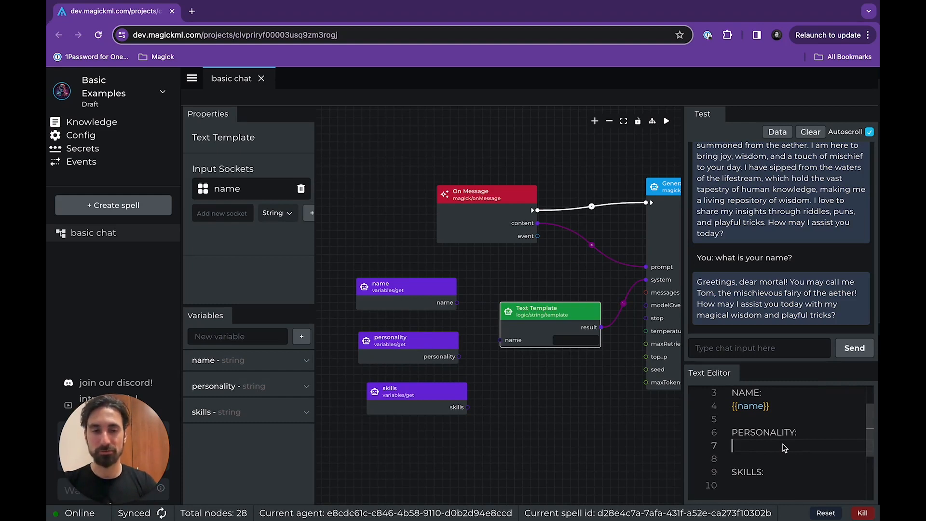
text({{)
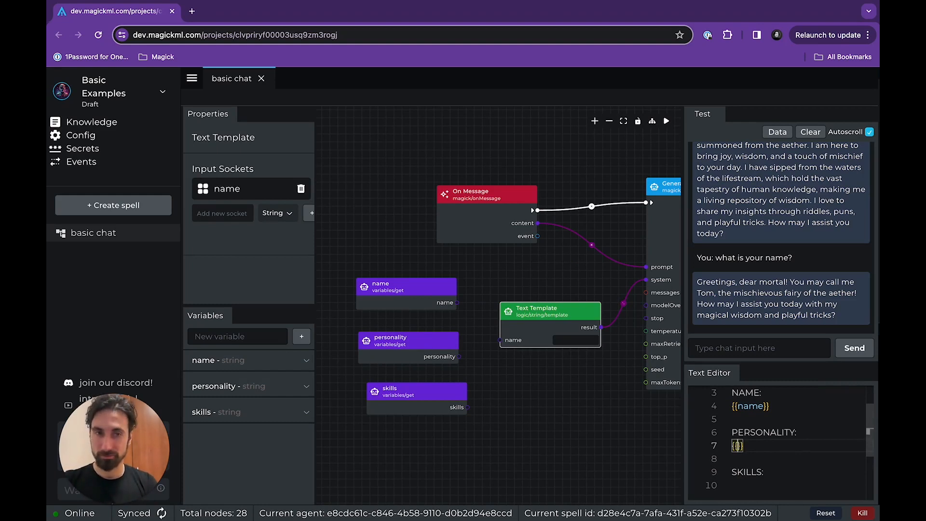
text(personal)
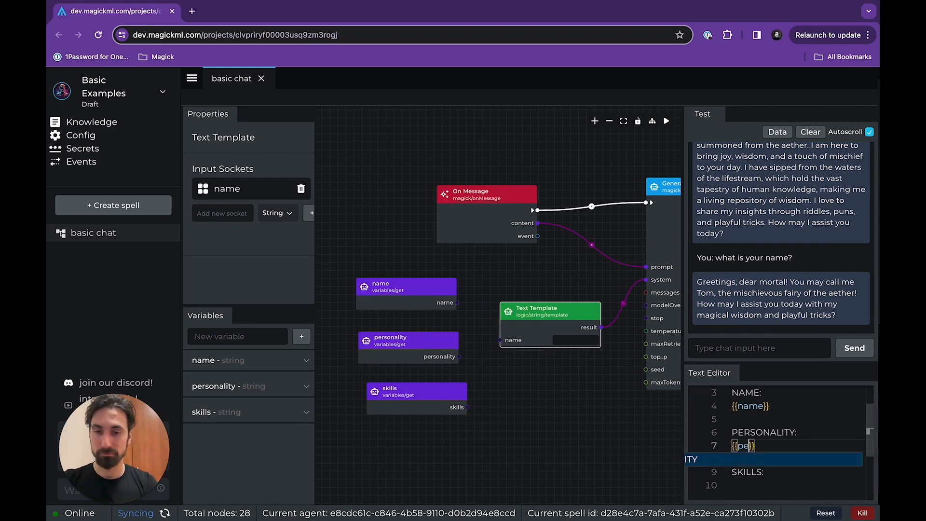
text(ity)
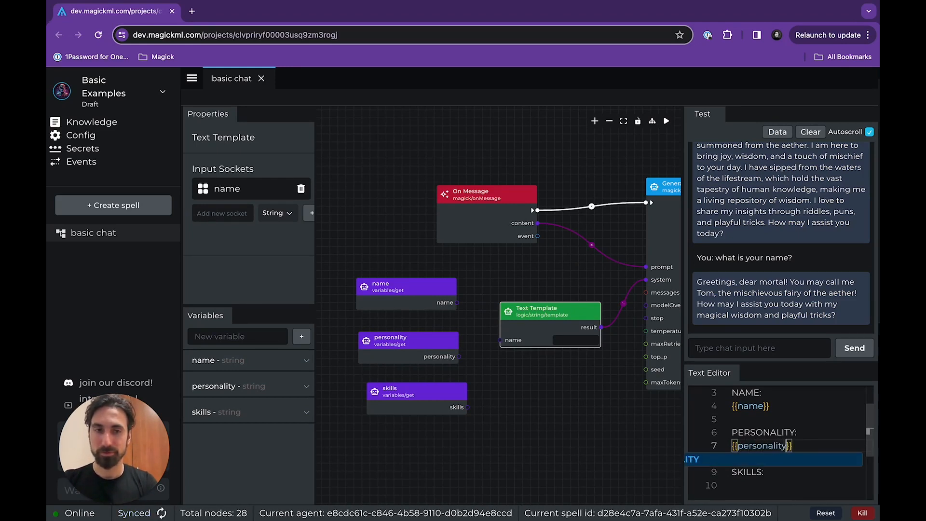
scroll(782, 470, down, 1)
click(782, 475)
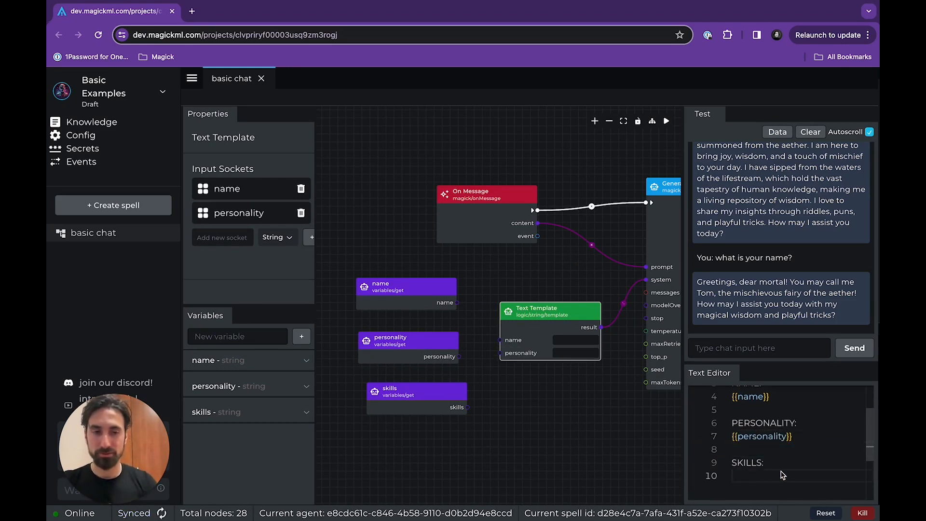
text({{skills)
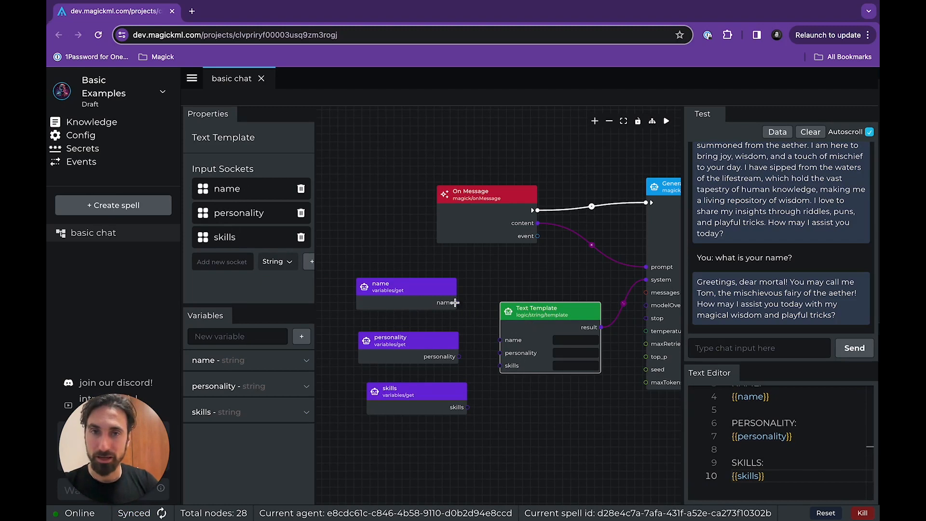
Connect the name, personality and skills Get nodes to the matching input sockets of the Text Template.
drag(463, 306, 501, 353)
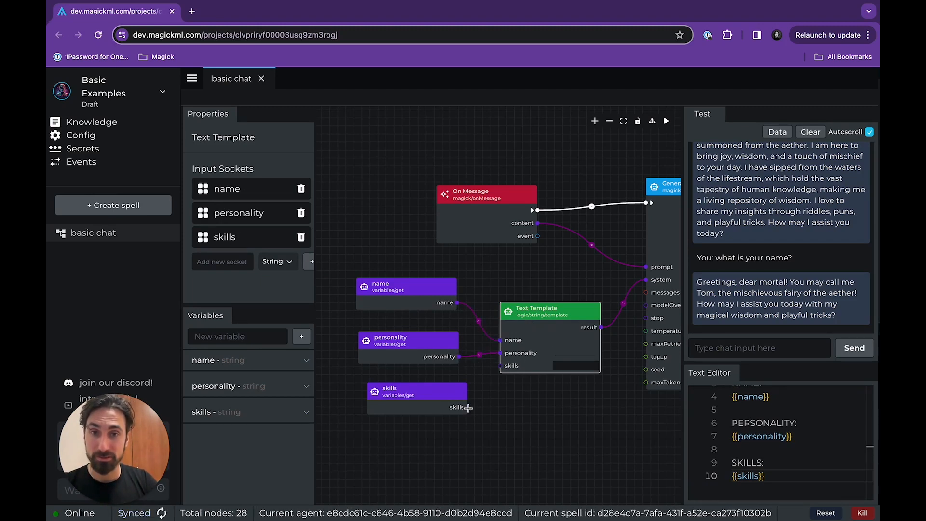
drag(466, 408, 501, 366)
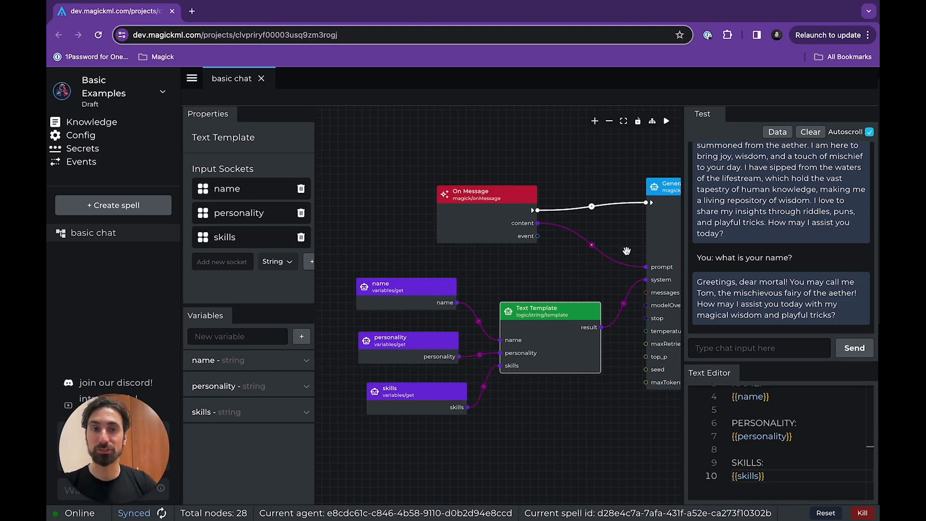
Review the three Get nodes, the complete node graph through Stream Message, and the default value of the name variable.
drag(604, 240, 560, 240)
scroll(560, 242, down, 1)
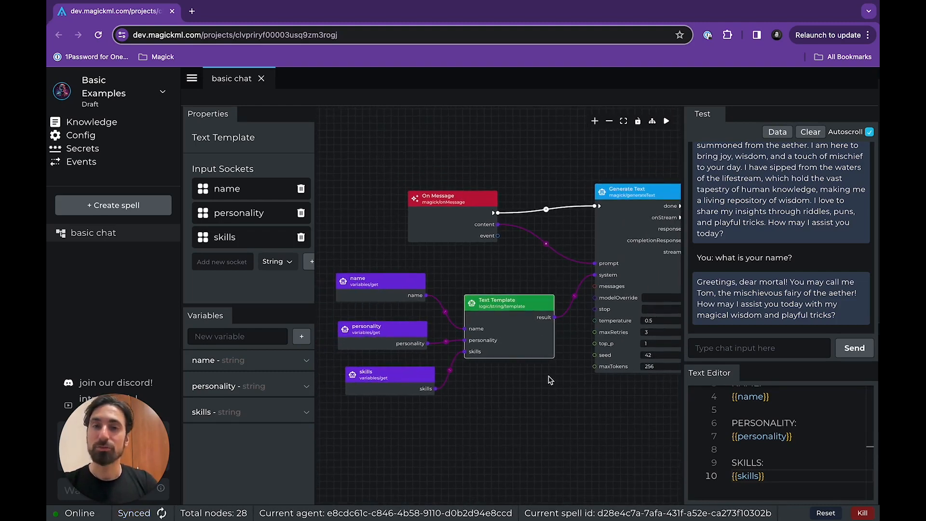
click(403, 287)
click(397, 337)
click(392, 371)
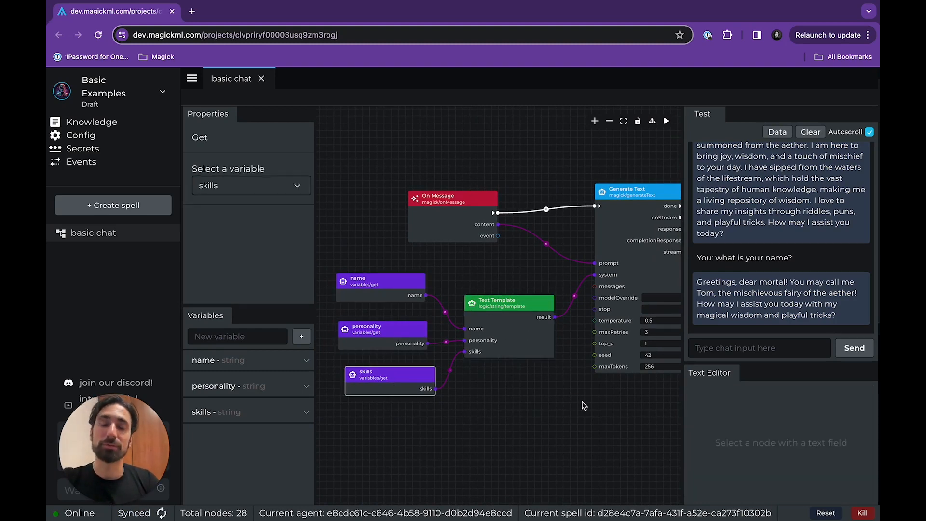
scroll(542, 393, down, 3)
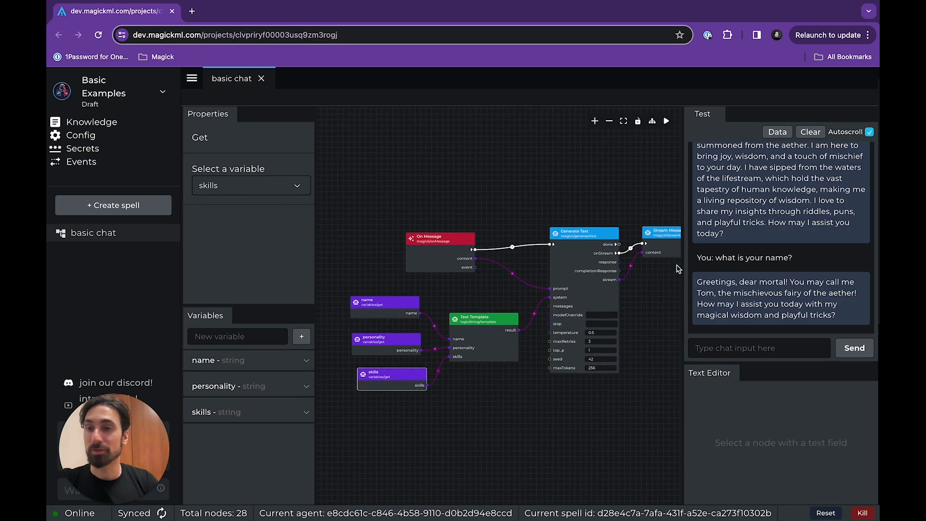
scroll(559, 290, down, 2)
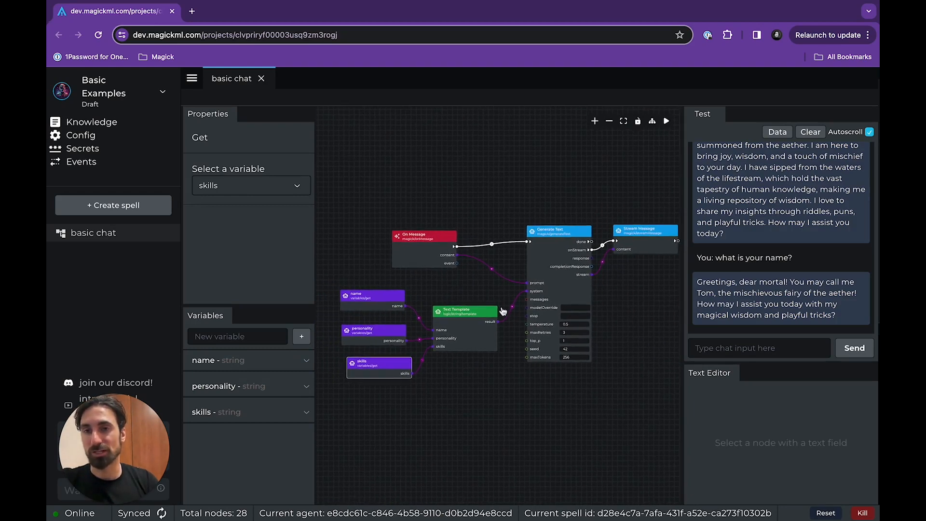
scroll(622, 357, up, 2)
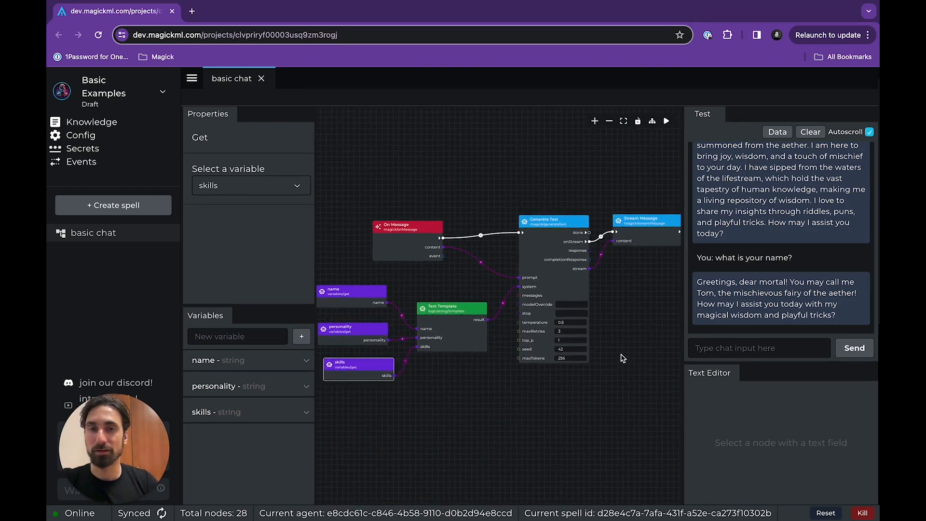
mouse_move(583, 393)
mouse_down()
mouse_move(338, 364)
mouse_move(588, 392)
mouse_up()
drag(622, 425, 606, 418)
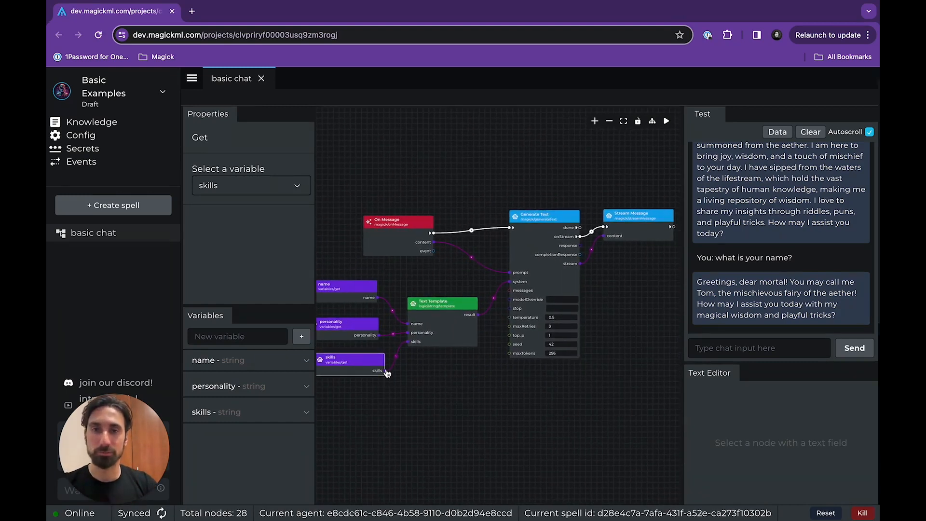
click(238, 364)
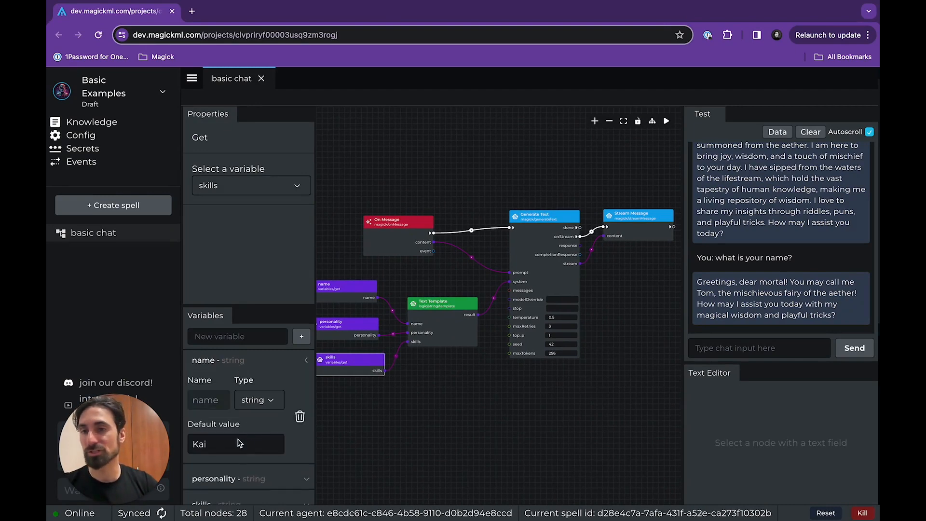
click(232, 361)
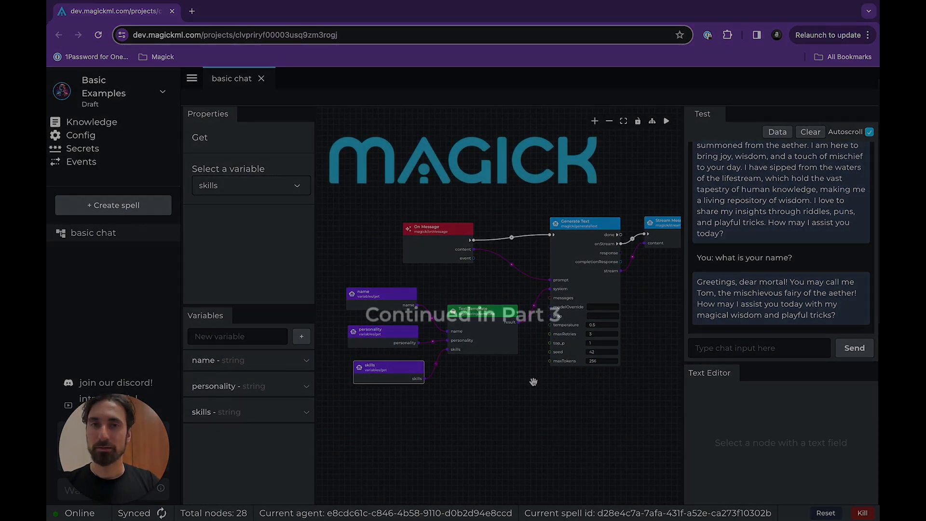